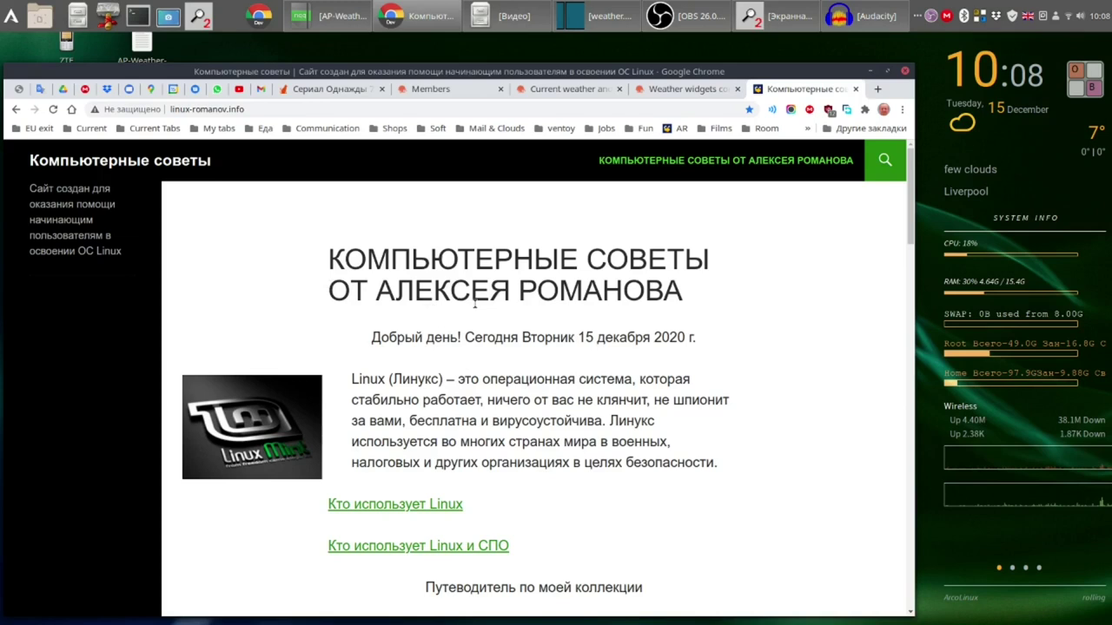
Follow the my-videos link on the Linux tips page and open the Conky for Arcolinux folder inside Conky
scroll(633, 401, down, 2)
scroll(634, 400, down, 10)
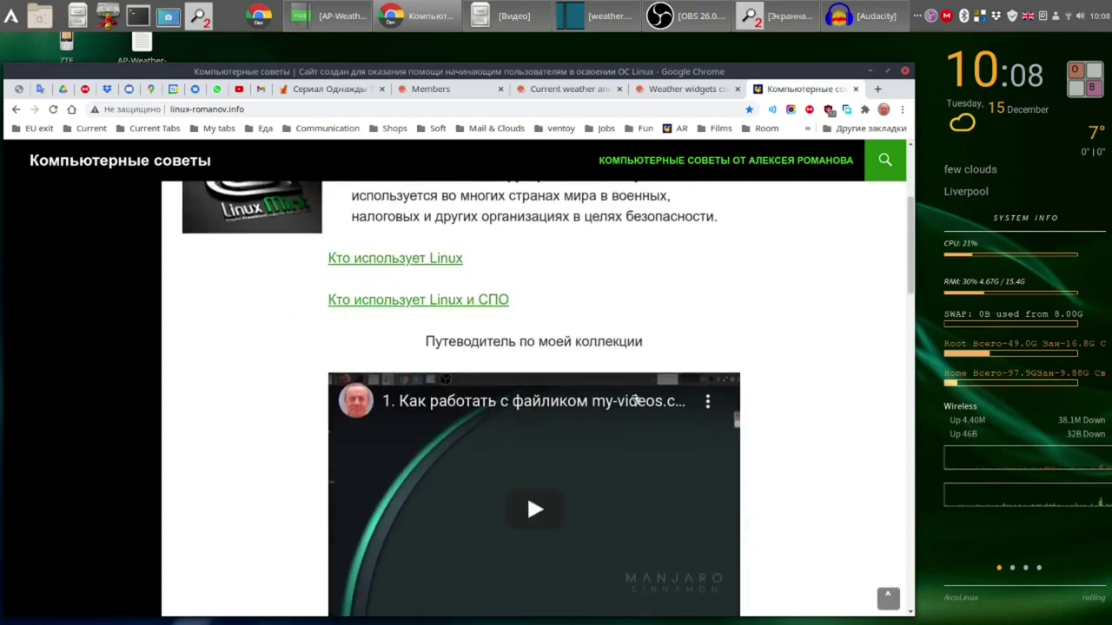
scroll(626, 393, down, 2)
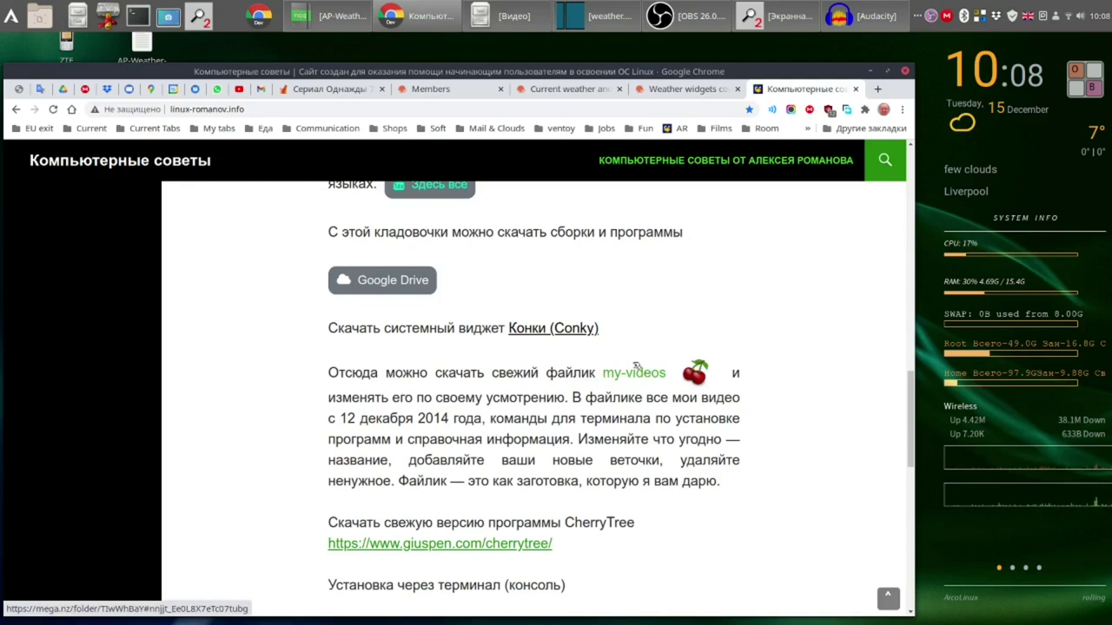
click(629, 373)
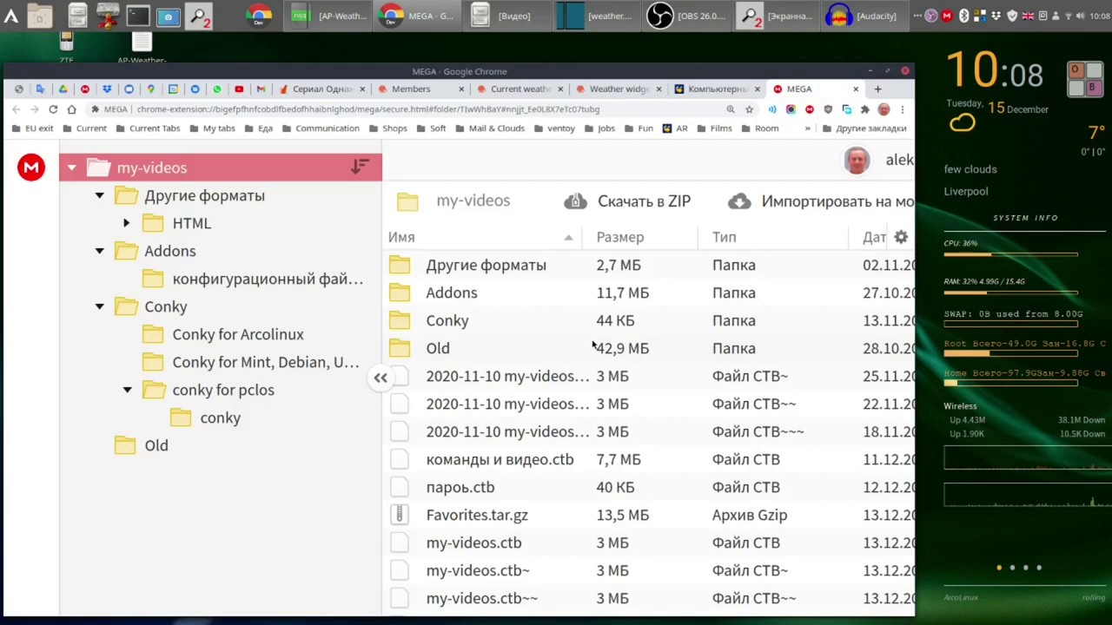
double_click(452, 322)
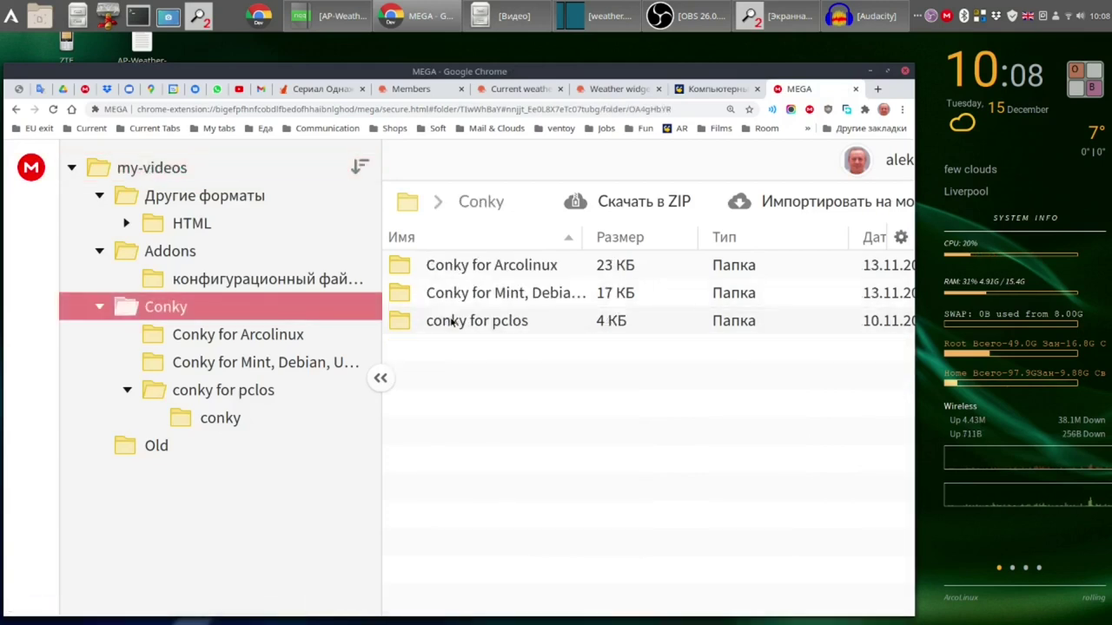
double_click(475, 266)
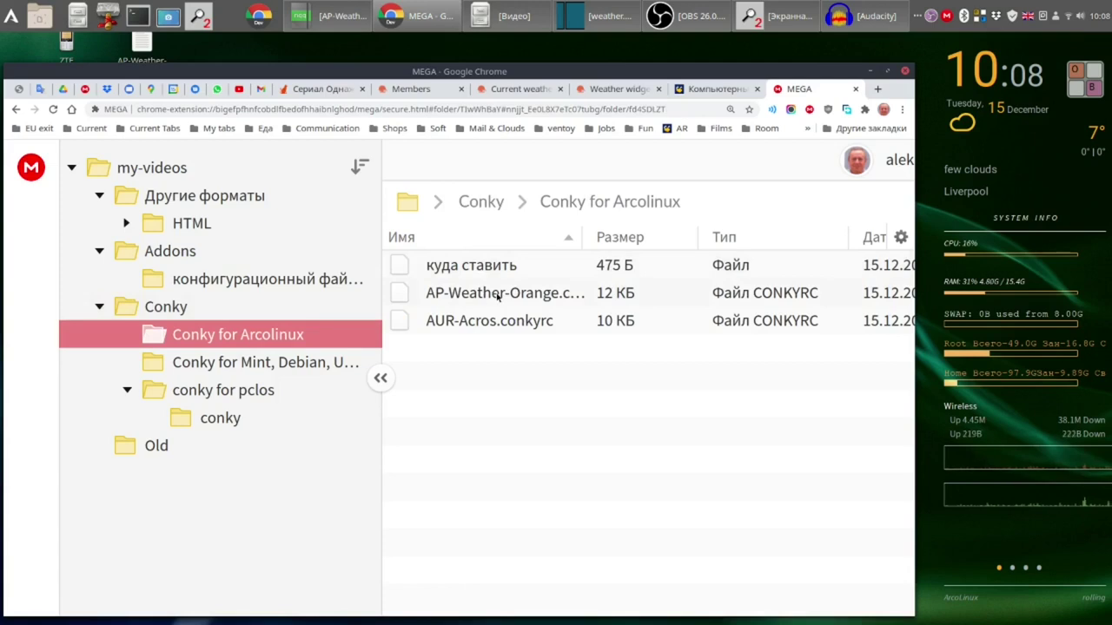
Try a regular download of AP-Weather-Orange.conkyrc from the Conky for Arcolinux folder, cancelling the save
click(497, 294)
right_click(499, 297)
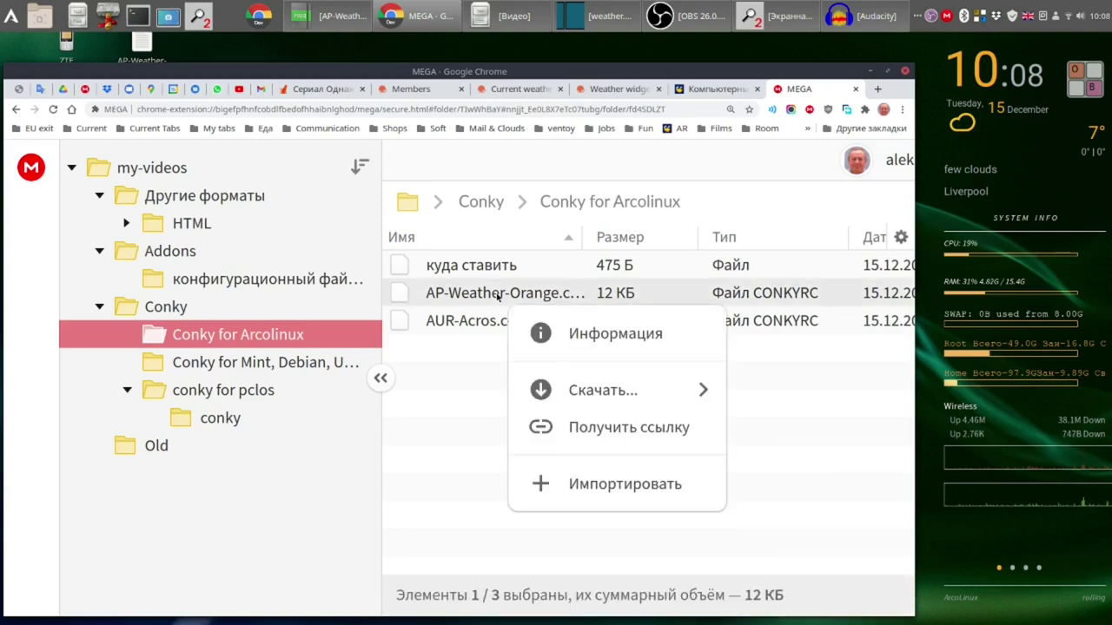
mouse_move(640, 390)
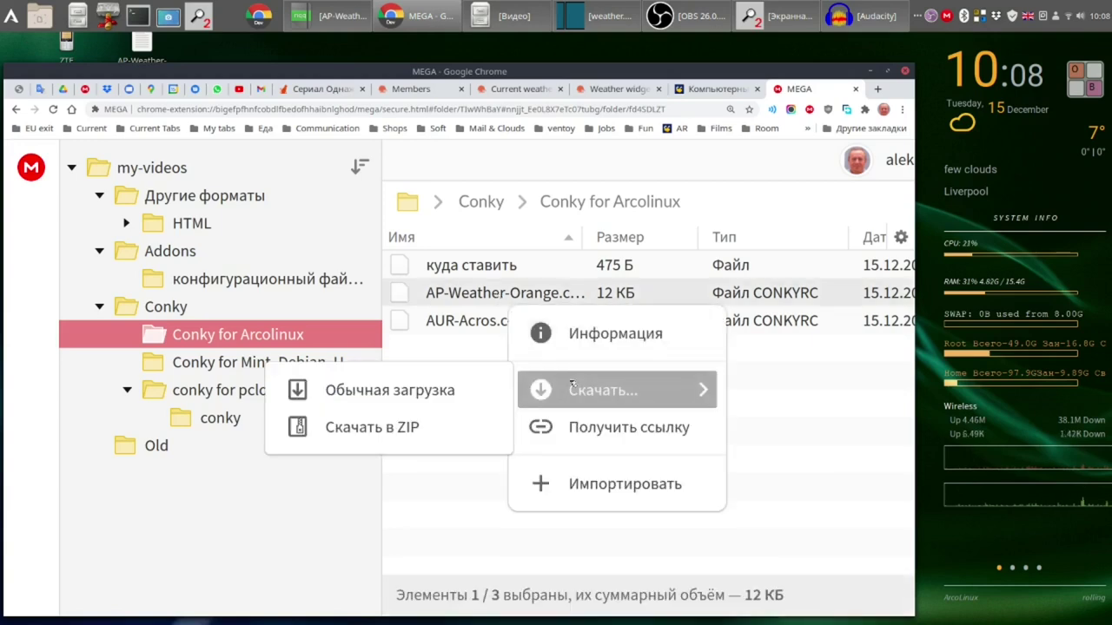
click(439, 392)
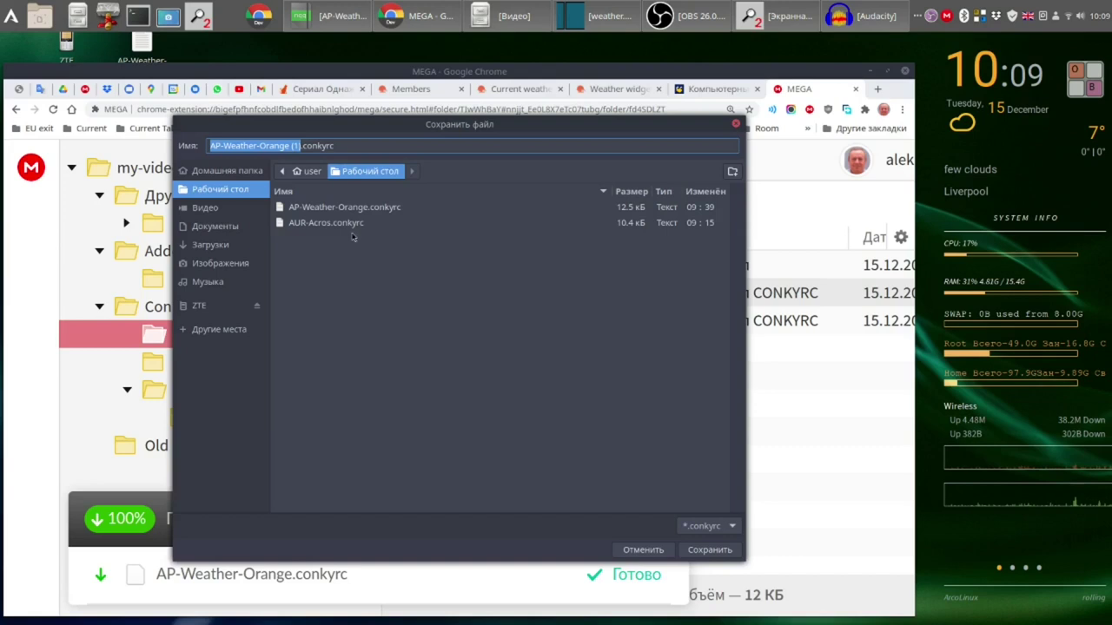
click(645, 549)
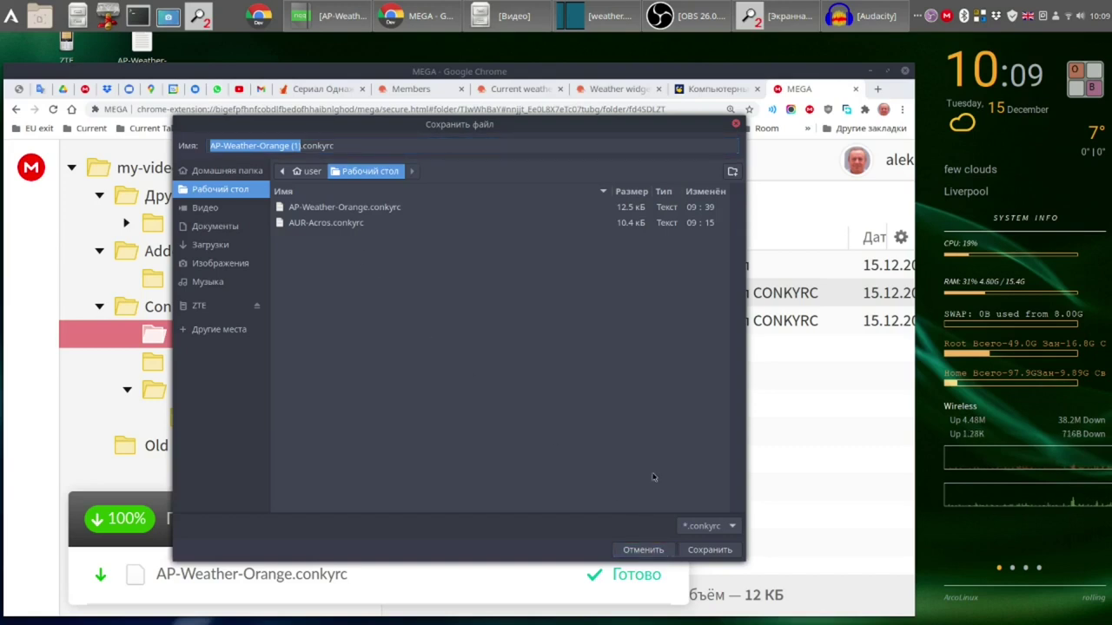
click(659, 554)
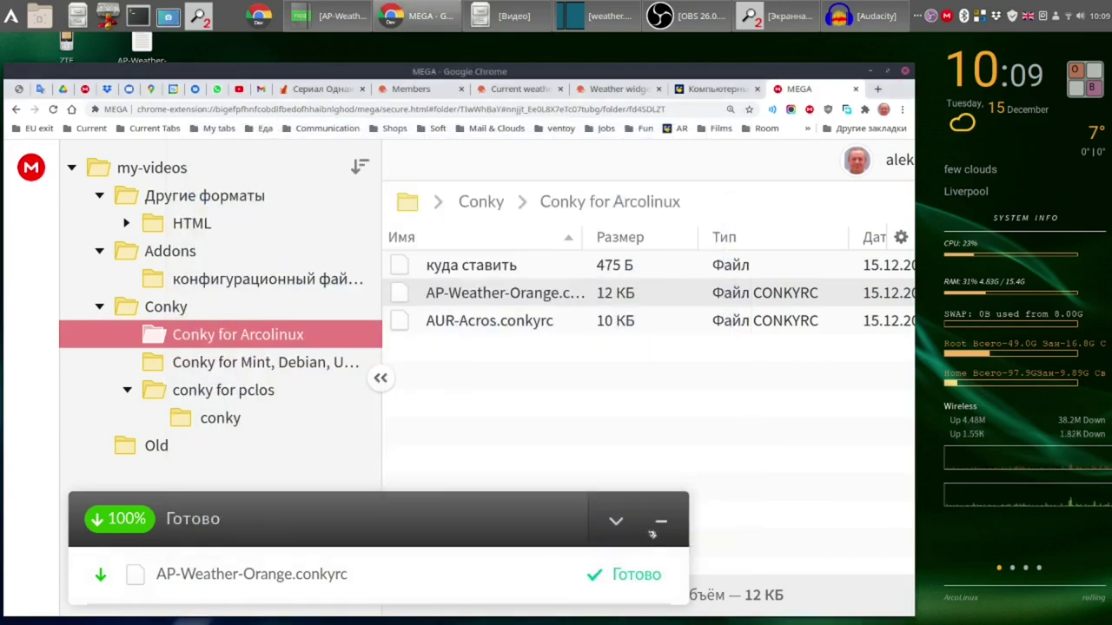
click(661, 522)
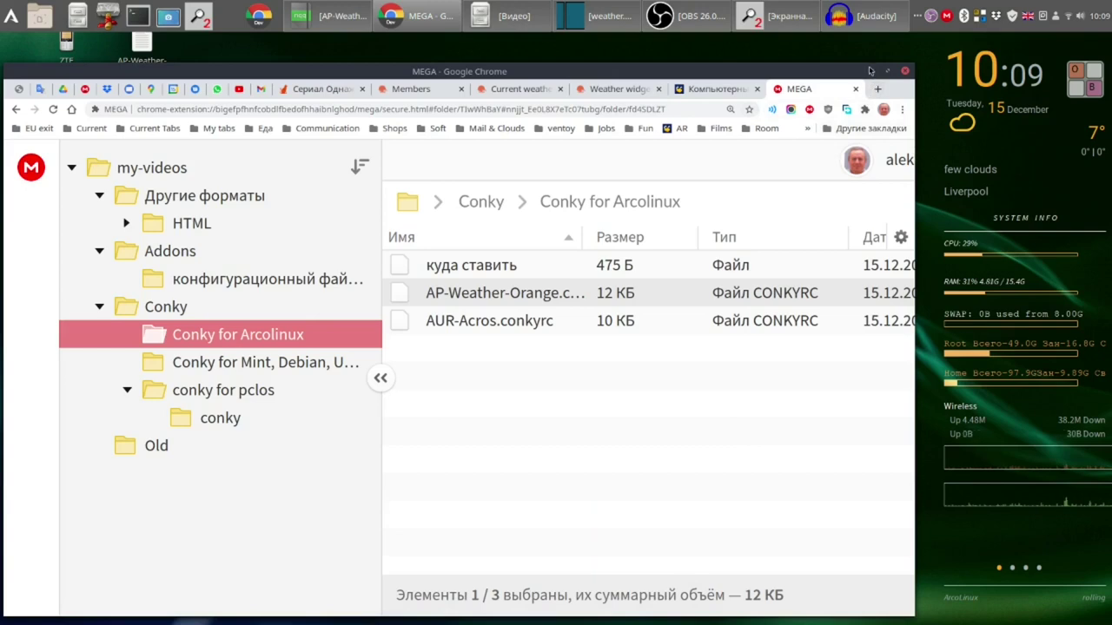
Minimize the browser, switch to the file manager and show the desktop folder (Рабочий стол) in an enlarged window
drag(872, 77, 872, 76)
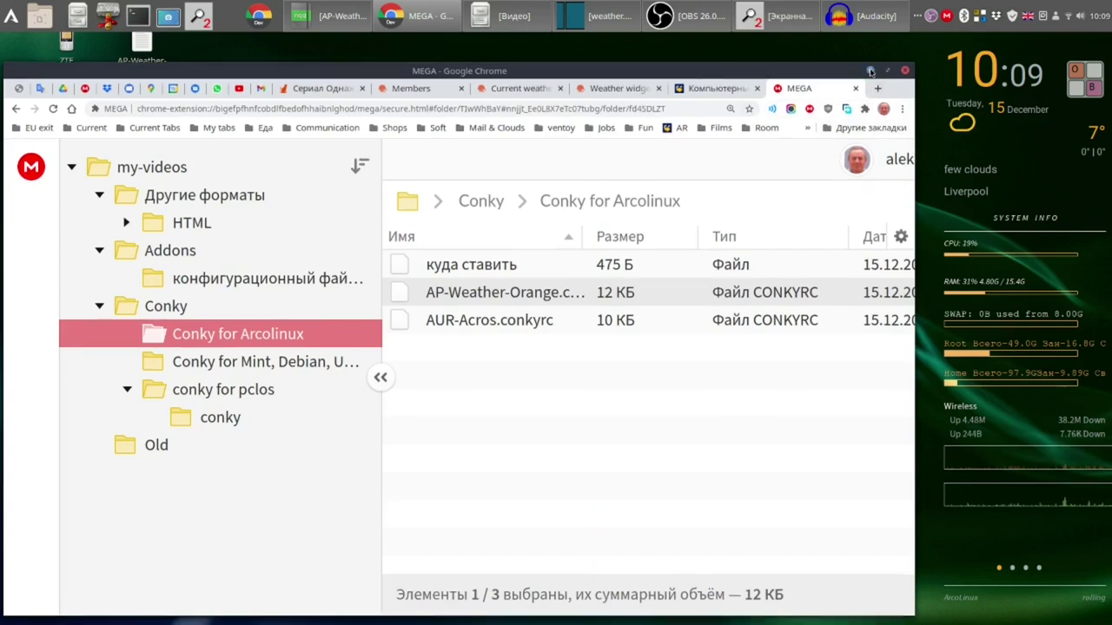
click(870, 70)
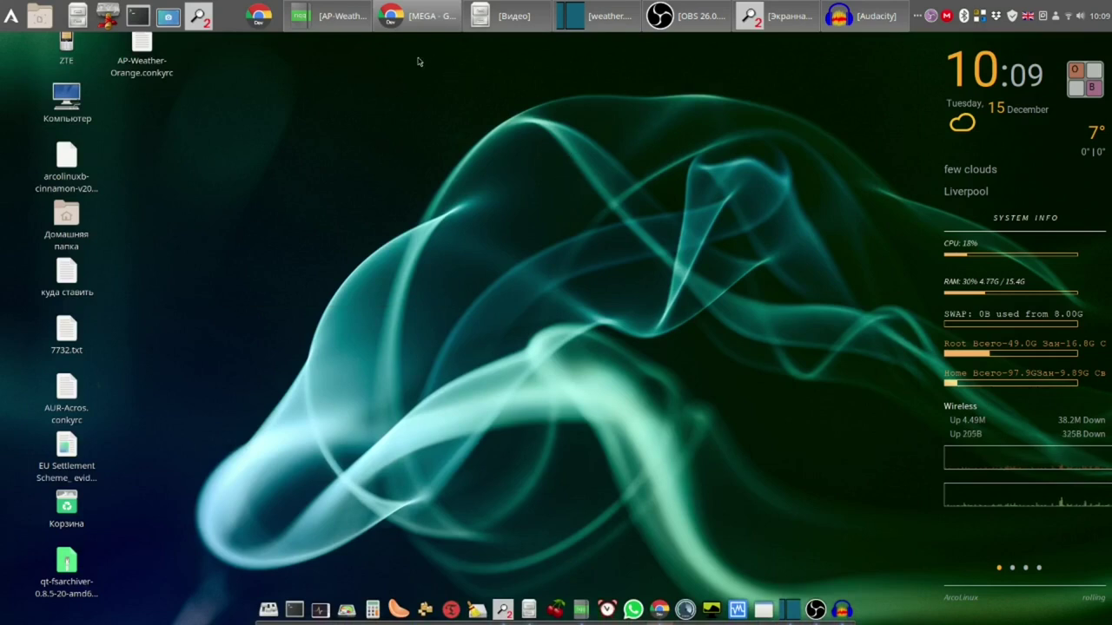
click(513, 16)
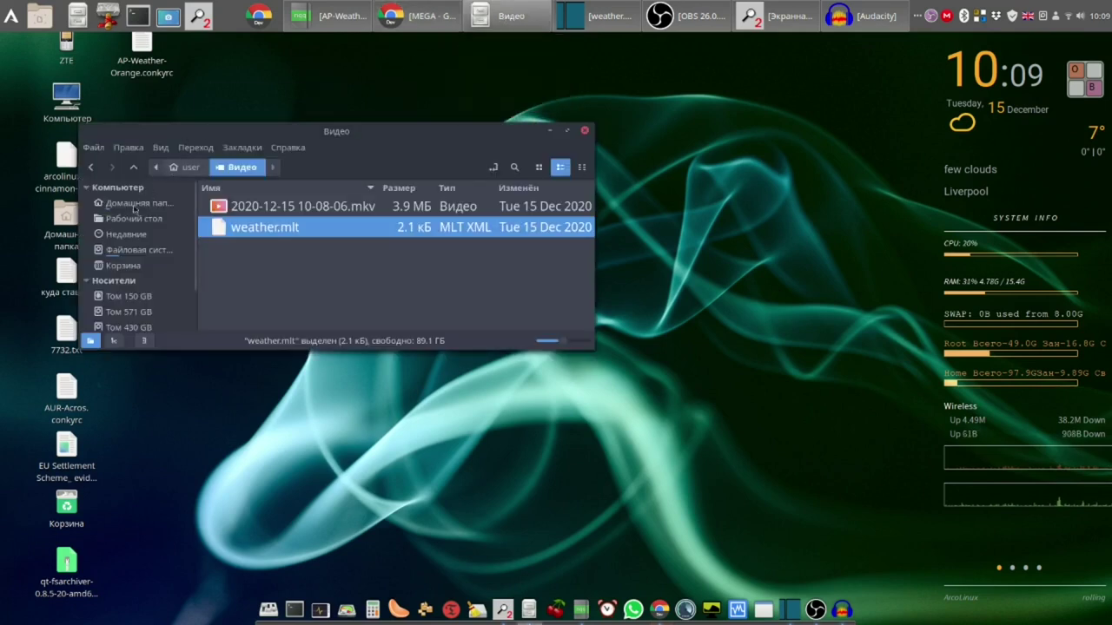
click(127, 221)
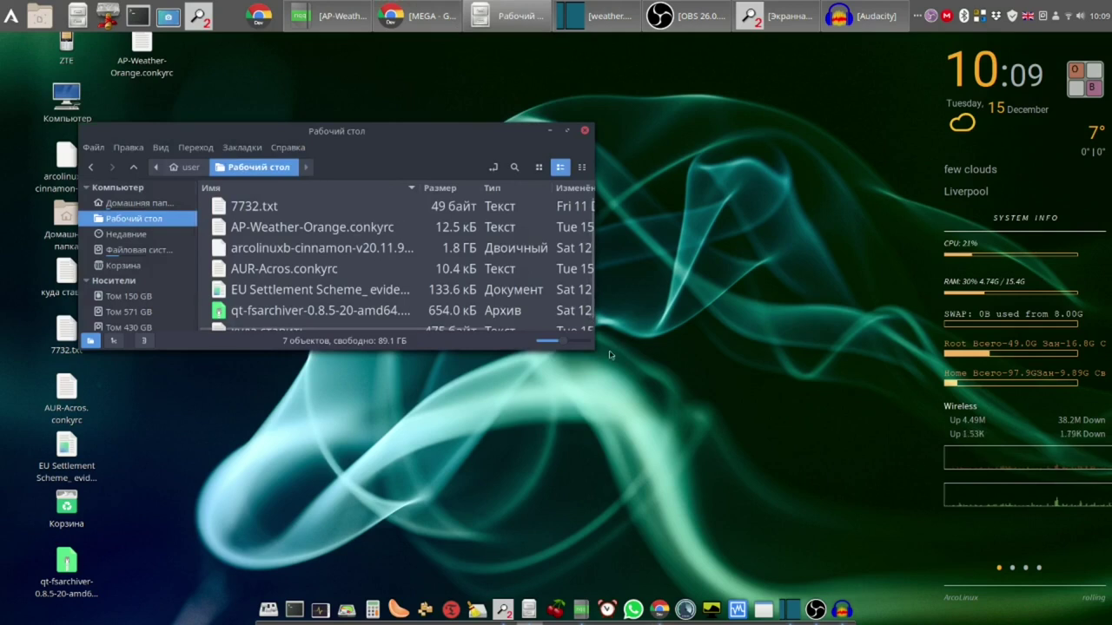
drag(593, 347, 745, 443)
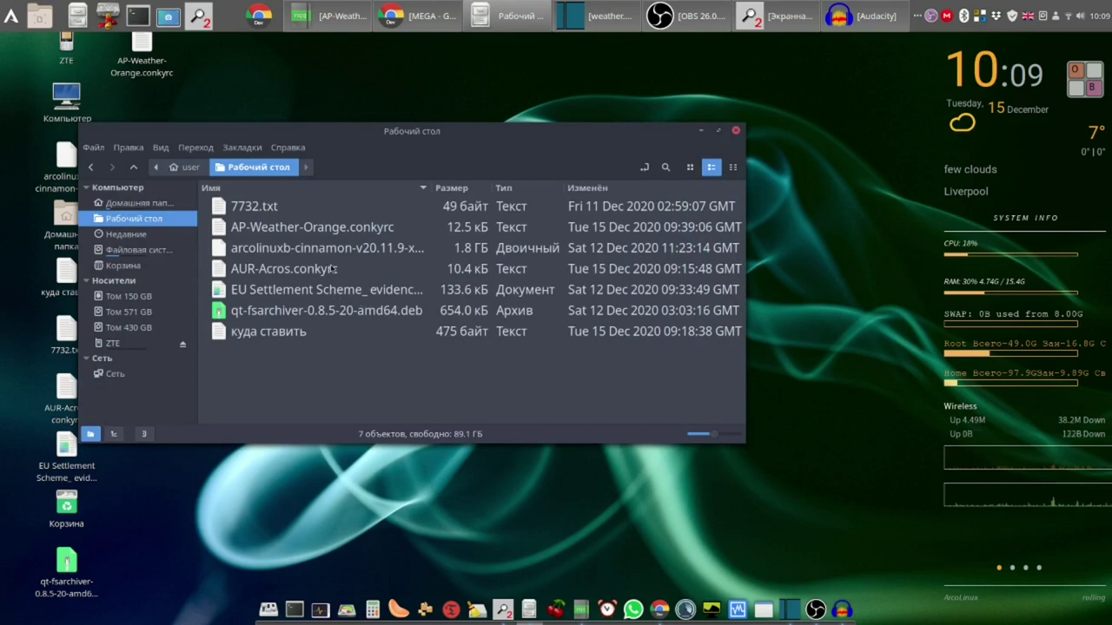
Copy the file AP-Weather-Orange.conkyrc from the desktop folder
click(342, 232)
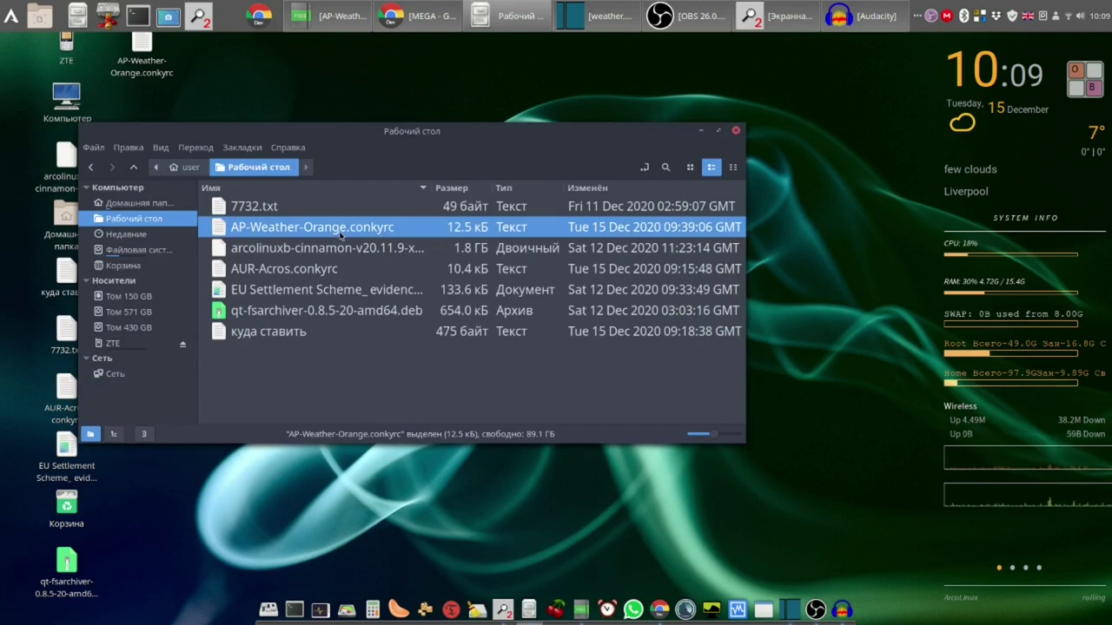
right_click(344, 234)
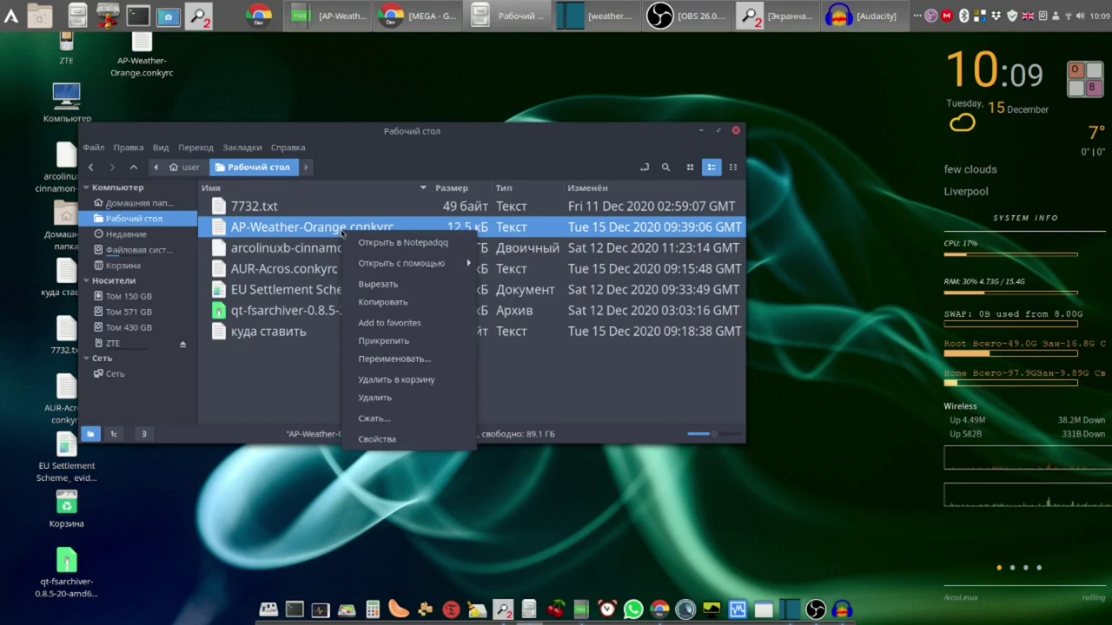
click(396, 301)
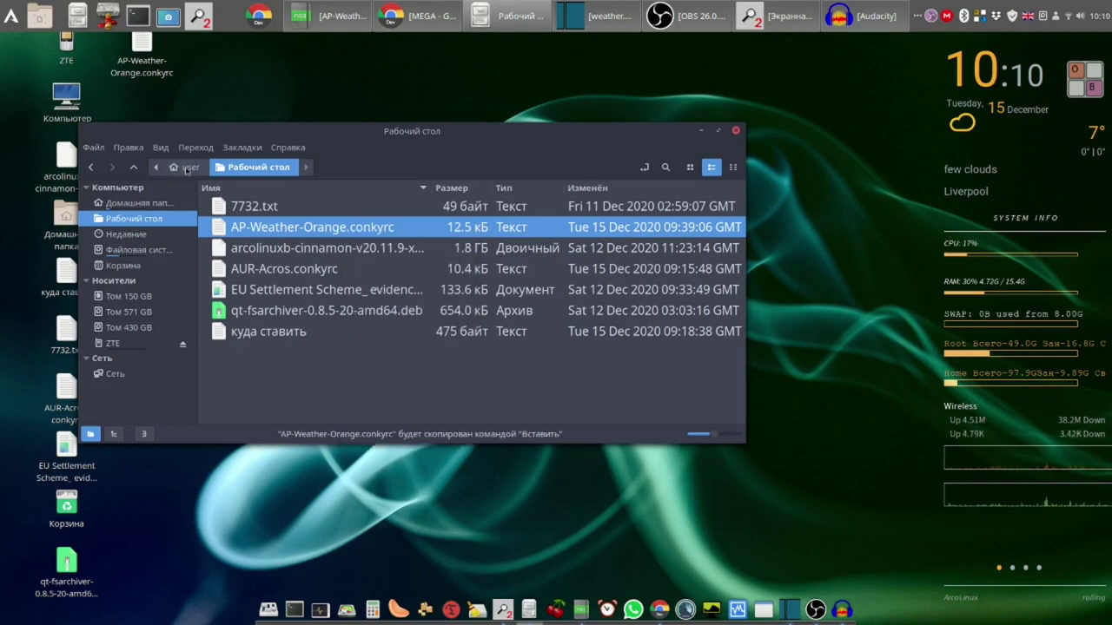
Open the conky folder inside the home folder's hidden .config directory
click(187, 170)
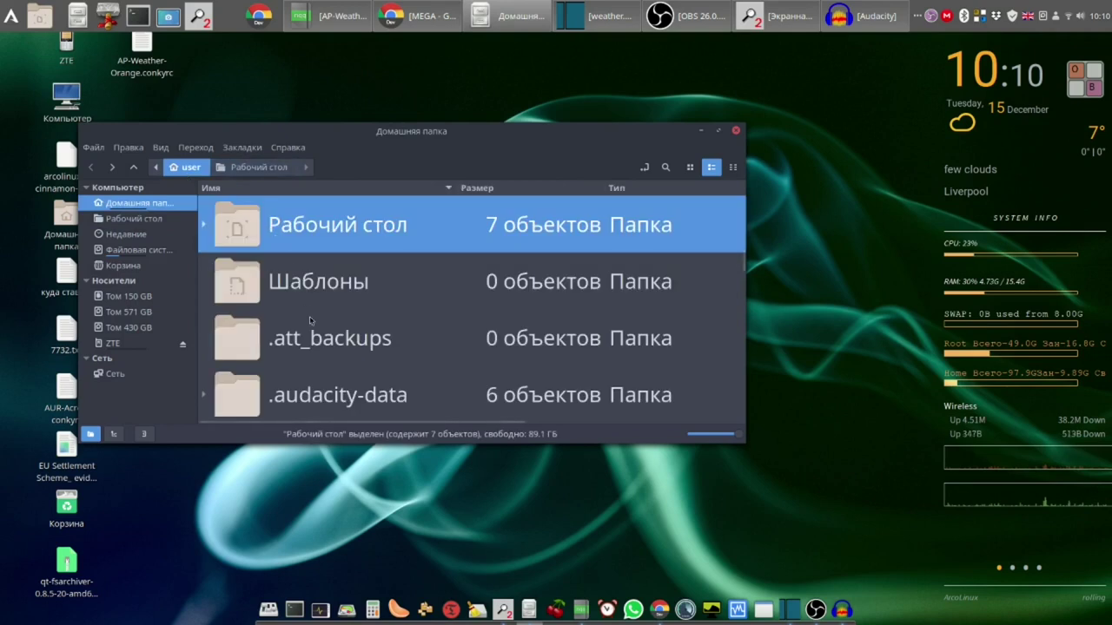
scroll(310, 320, down, 3)
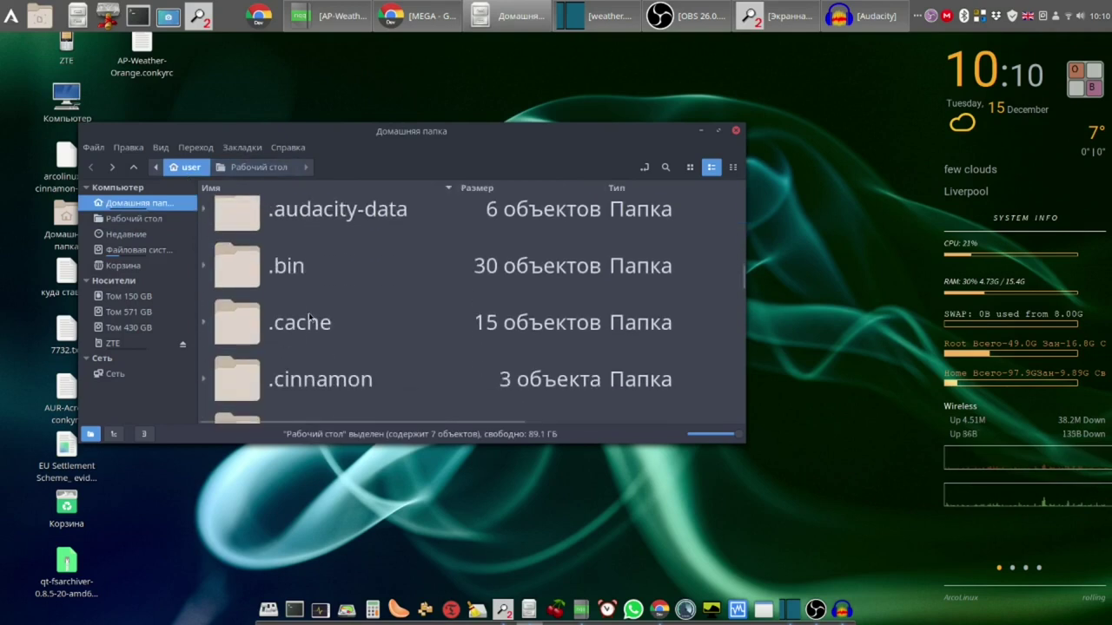
scroll(310, 318, down, 3)
double_click(299, 312)
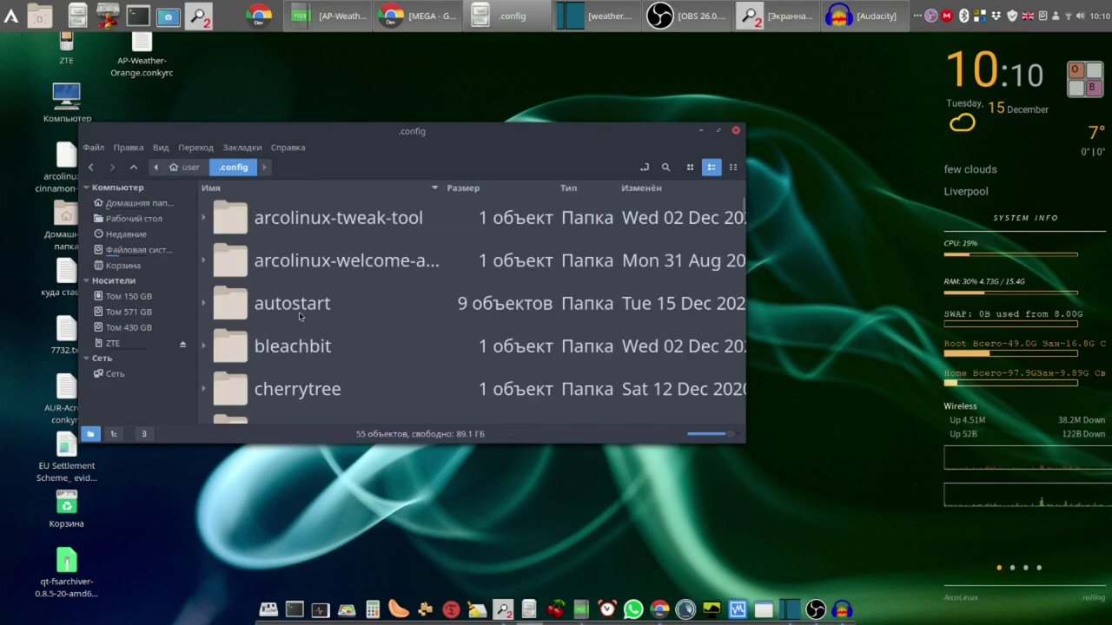
scroll(299, 312, down, 2)
scroll(301, 318, down, 1)
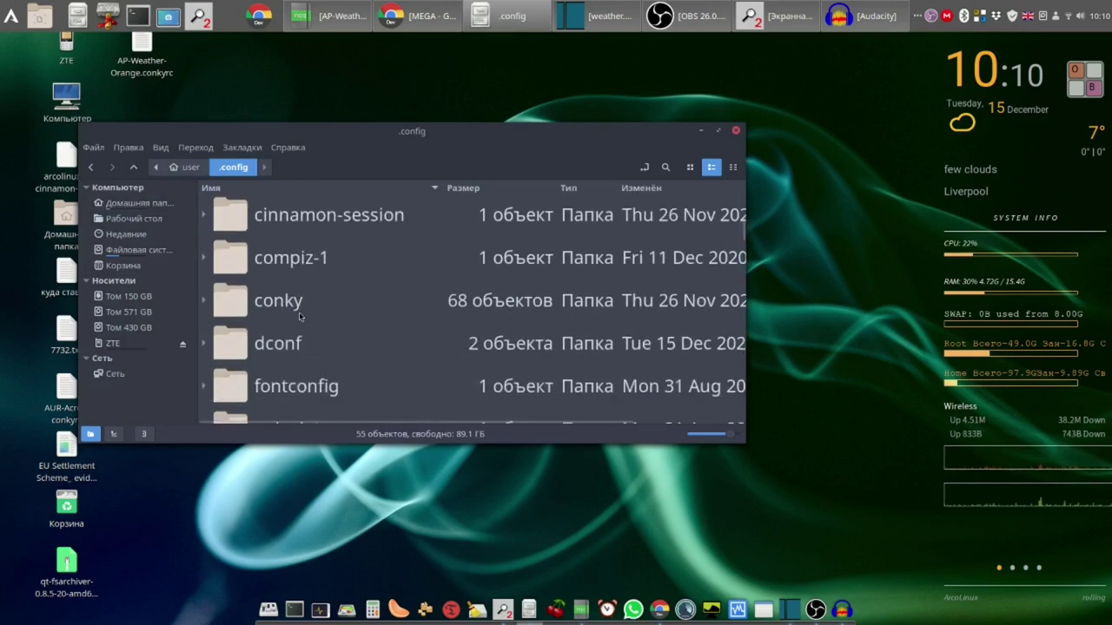
double_click(298, 313)
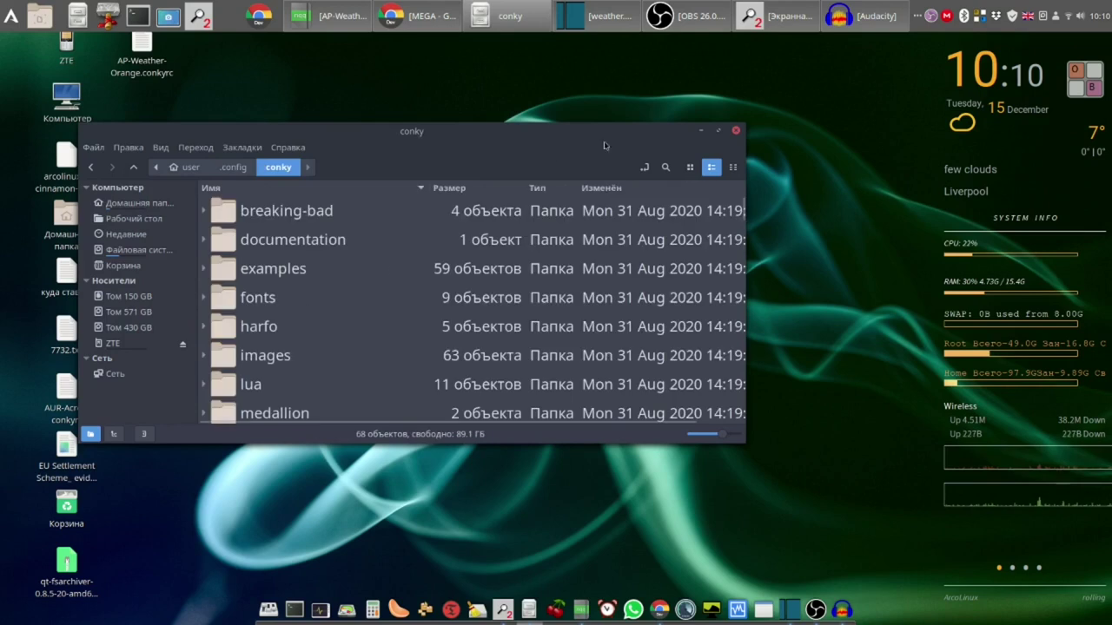
Maximize the file manager and show the conky folder's contents as icons
click(718, 131)
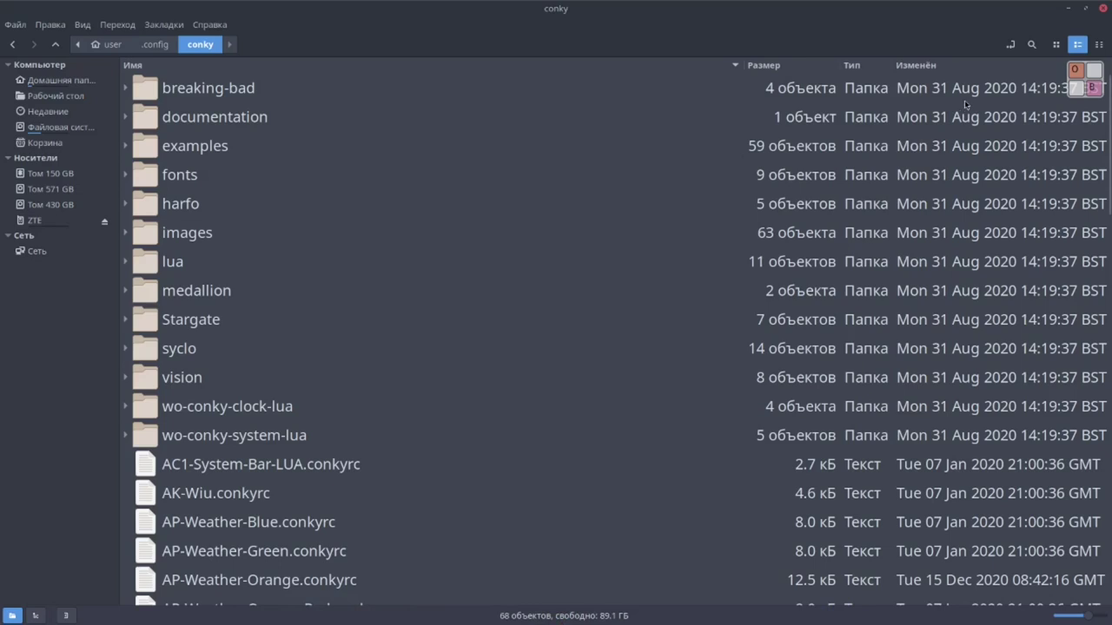
click(1053, 44)
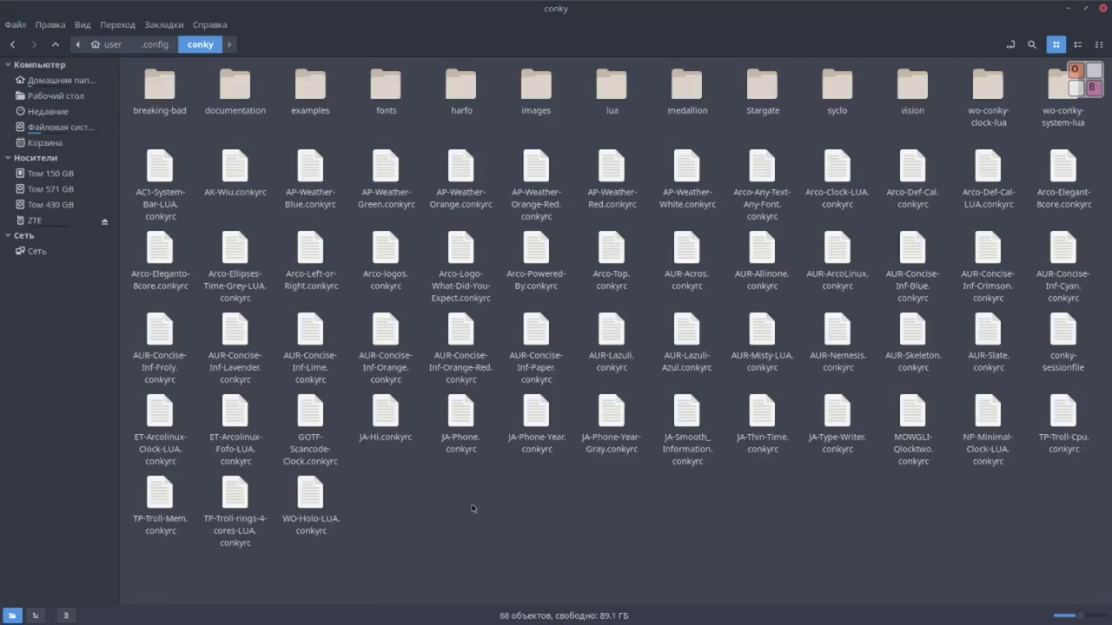
right_click(473, 501)
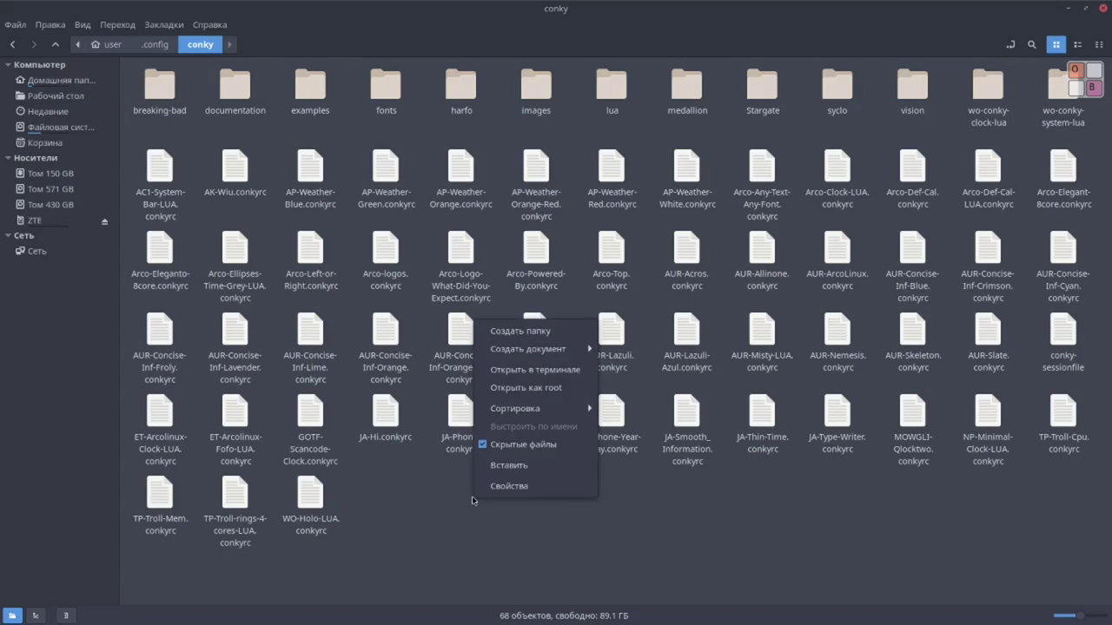
click(1088, 10)
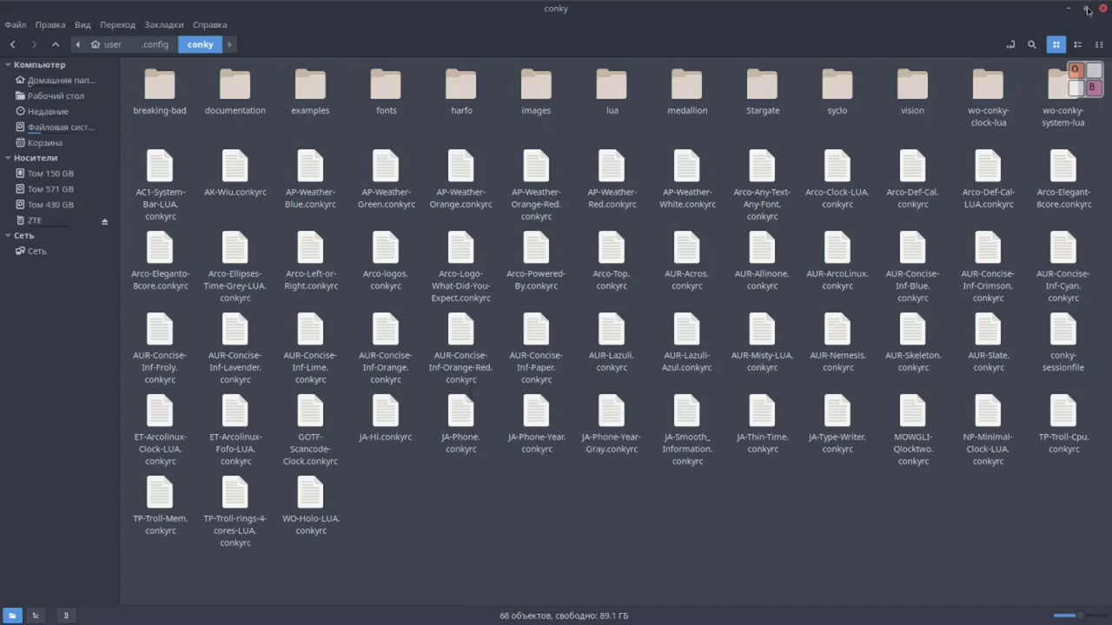
Restore and minimize the file manager, and switch to AP-Weather-Orange.conkyrc in Notepadqq
click(1086, 10)
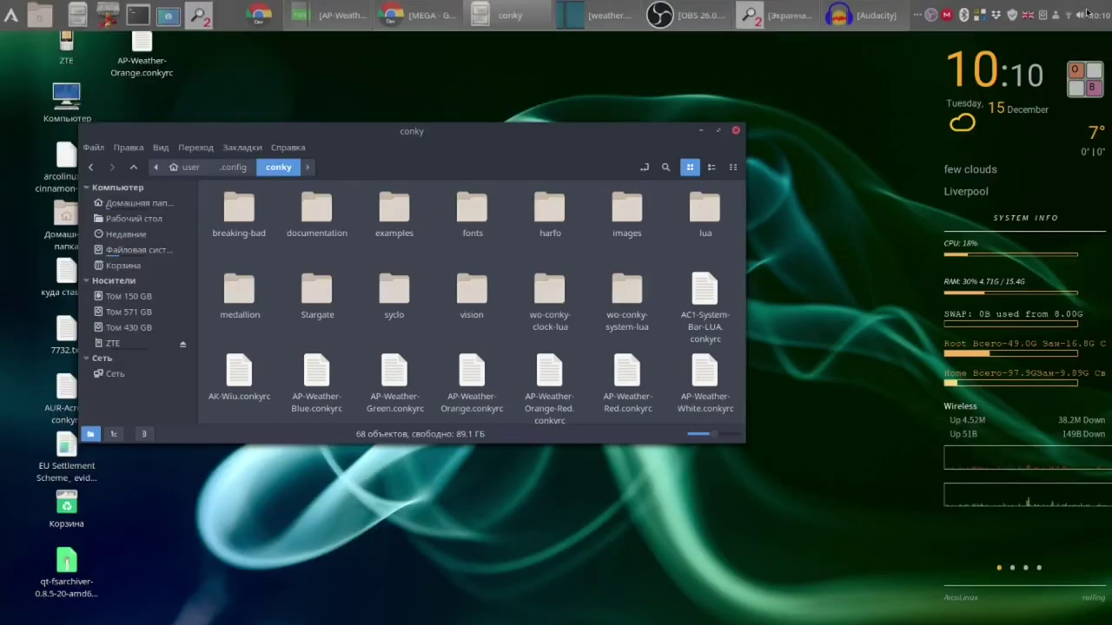
click(701, 131)
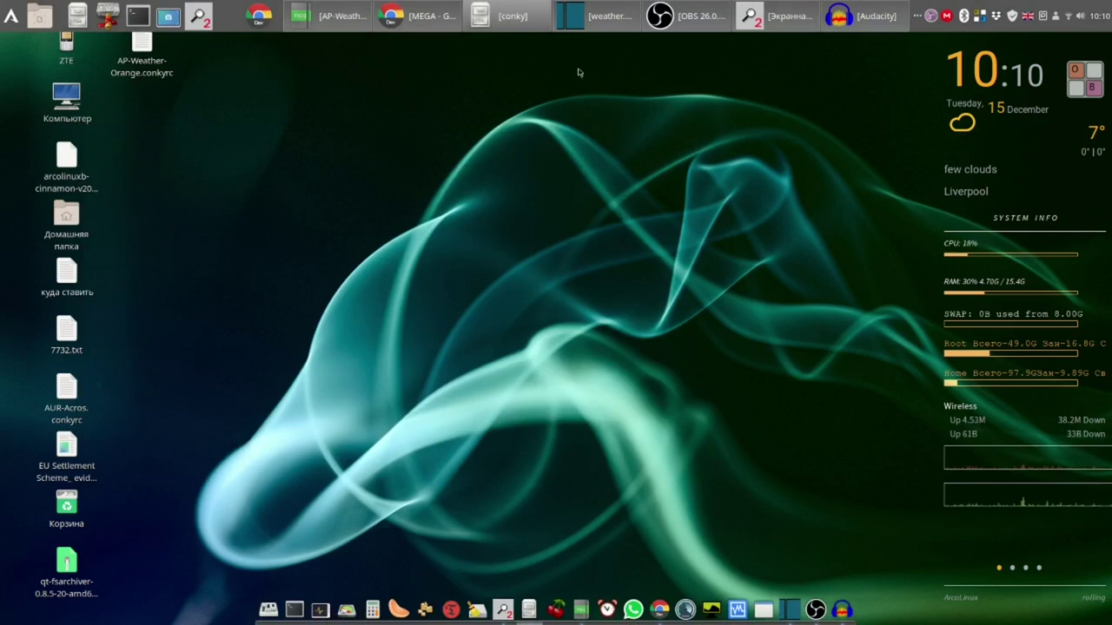
click(316, 17)
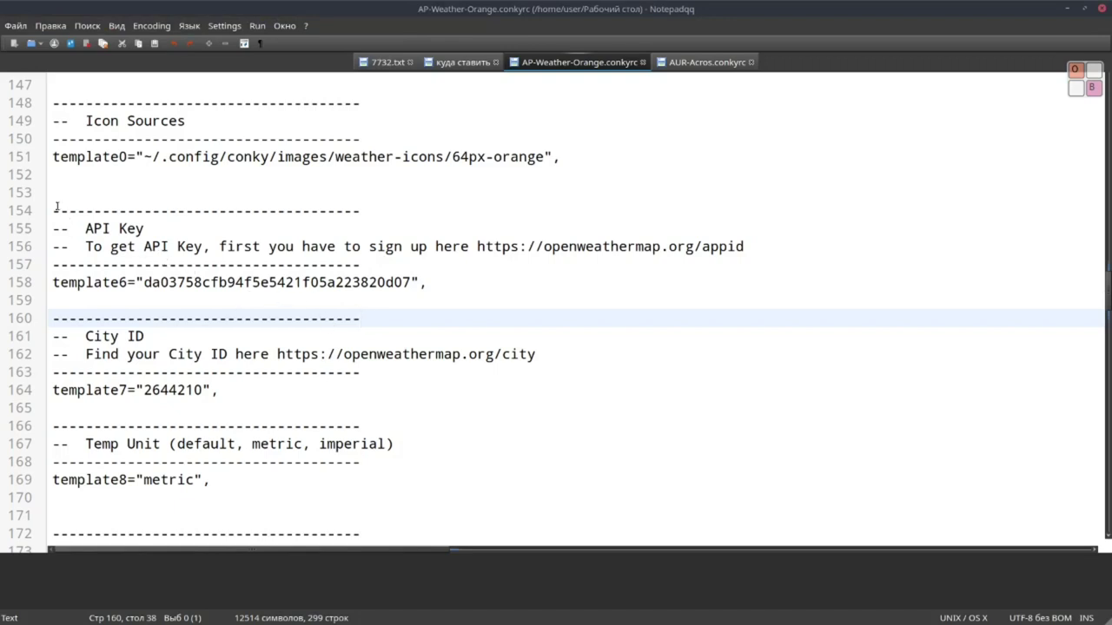
Highlight the API Key and City ID sections of the config, lines 154 to 164, to examine them
drag(54, 210, 55, 309)
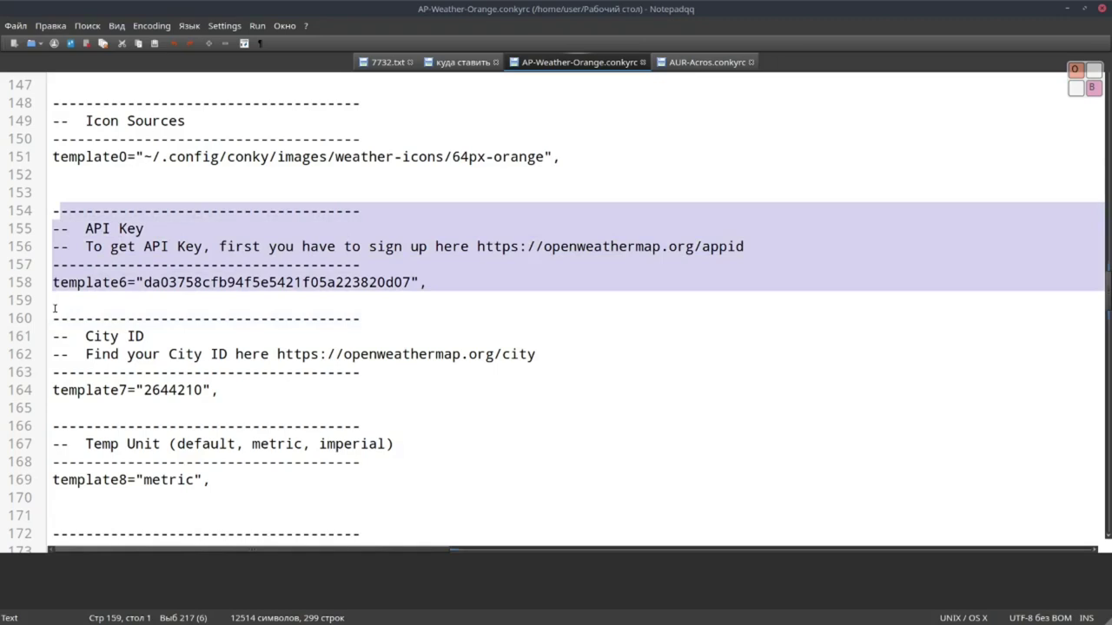
drag(55, 309, 312, 406)
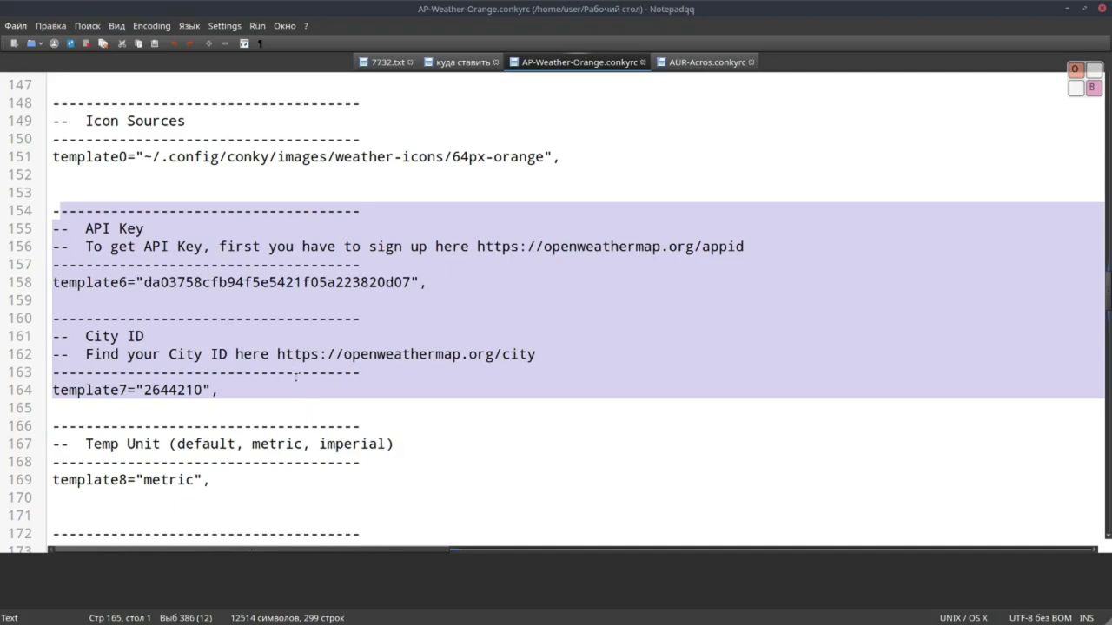
scroll(616, 277, down, 1)
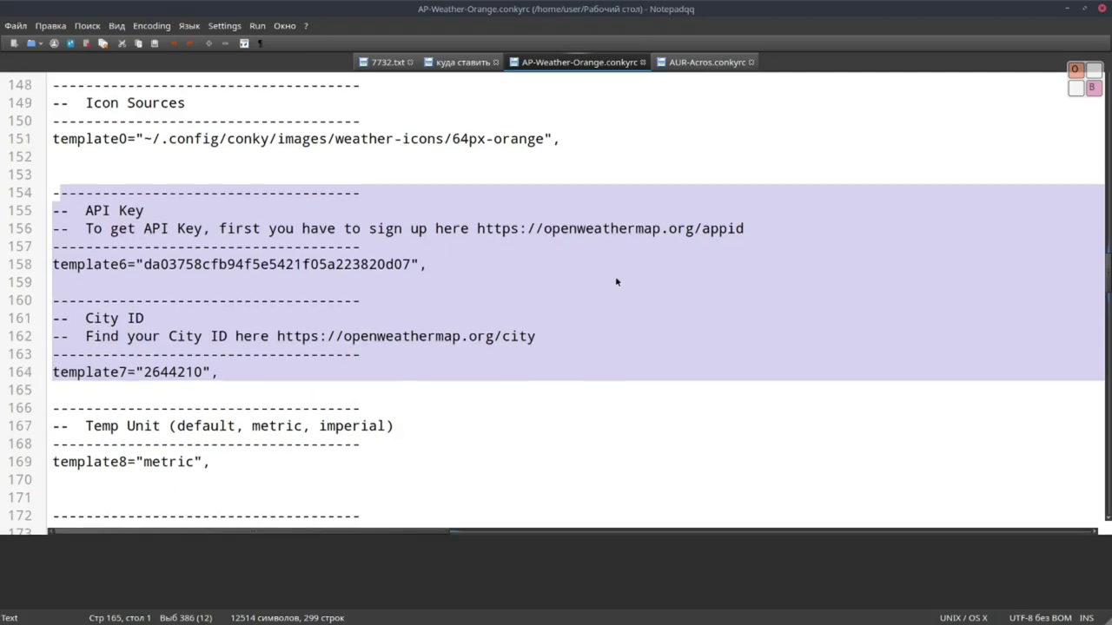
click(539, 259)
drag(478, 228, 775, 234)
right_click(735, 231)
click(749, 260)
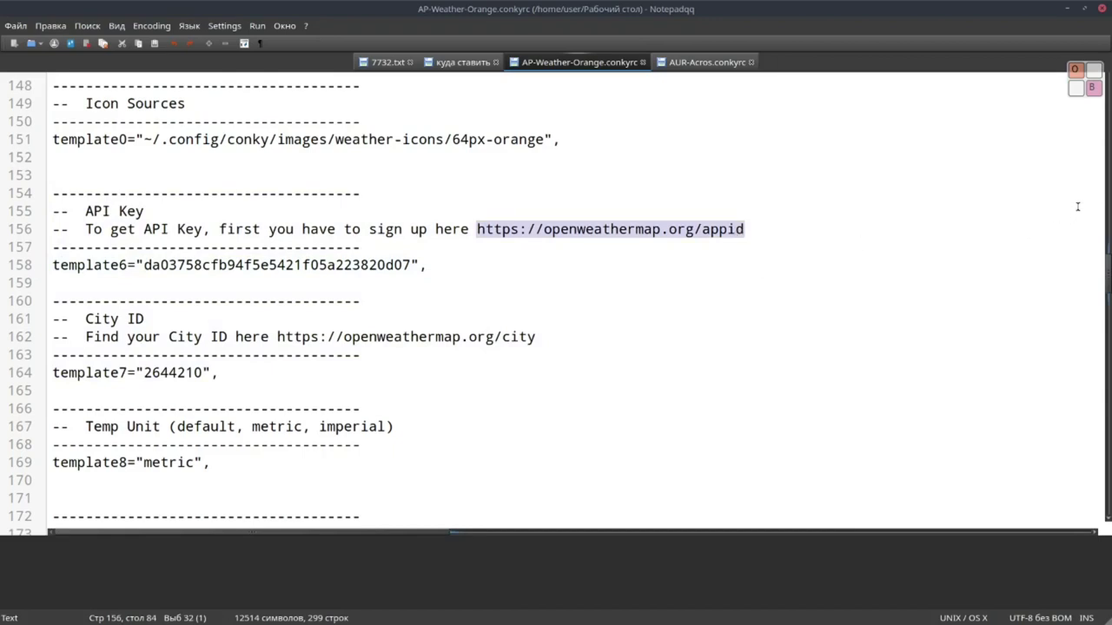
click(1067, 9)
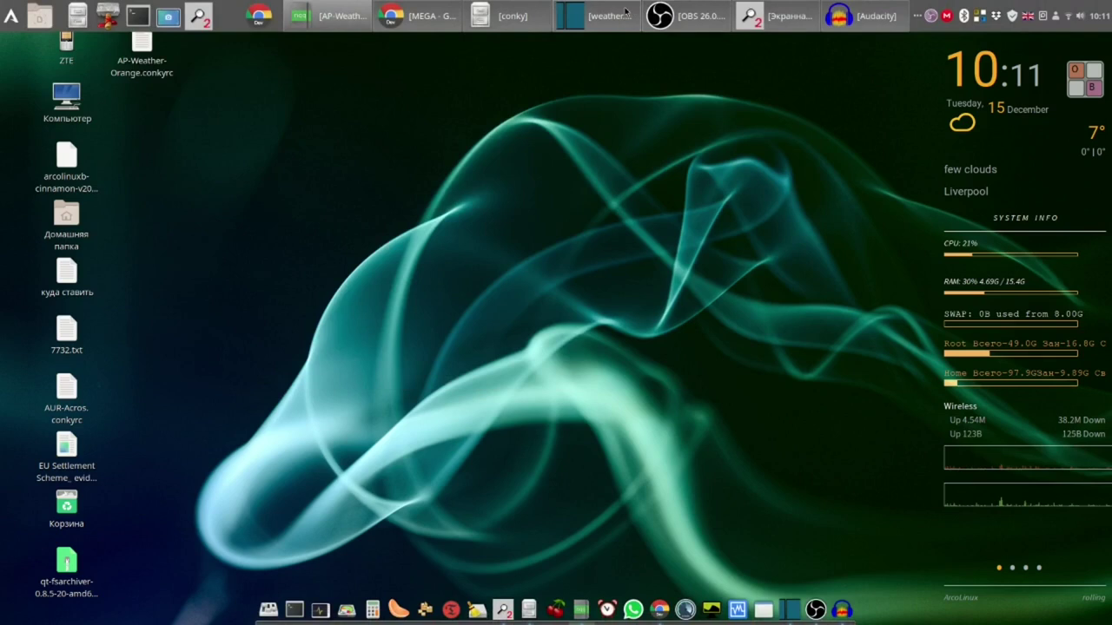
click(405, 7)
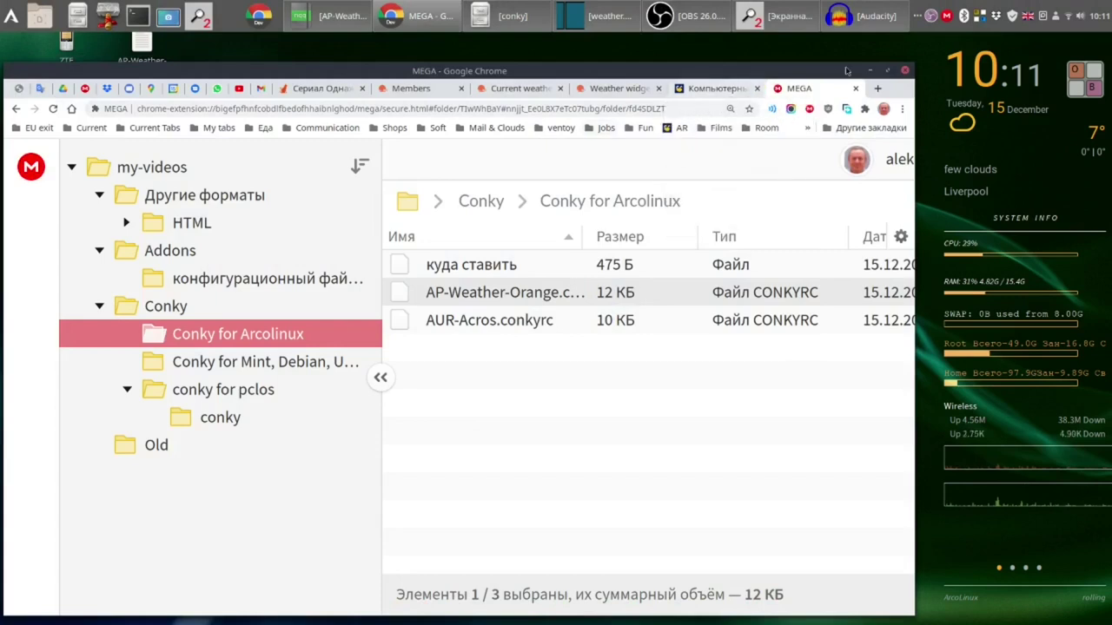
click(877, 88)
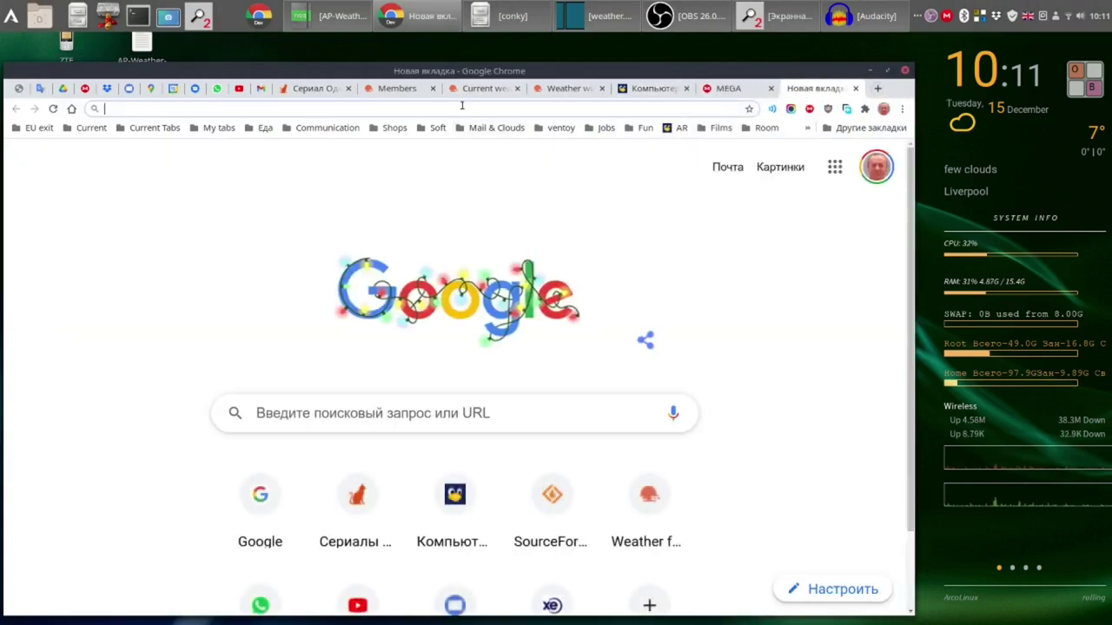
right_click(463, 110)
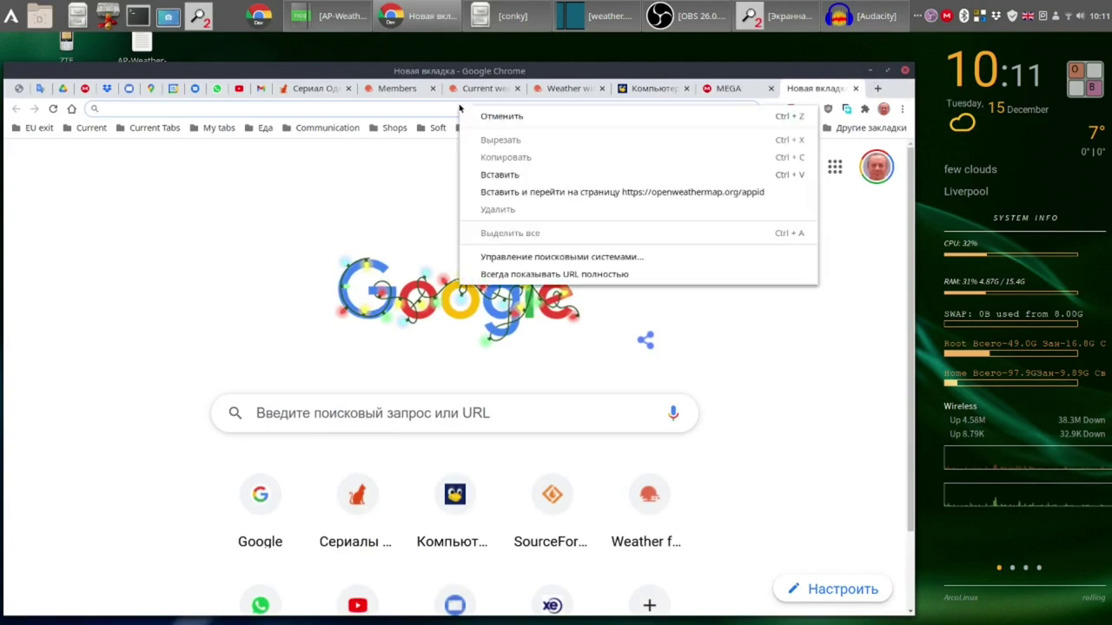
click(524, 194)
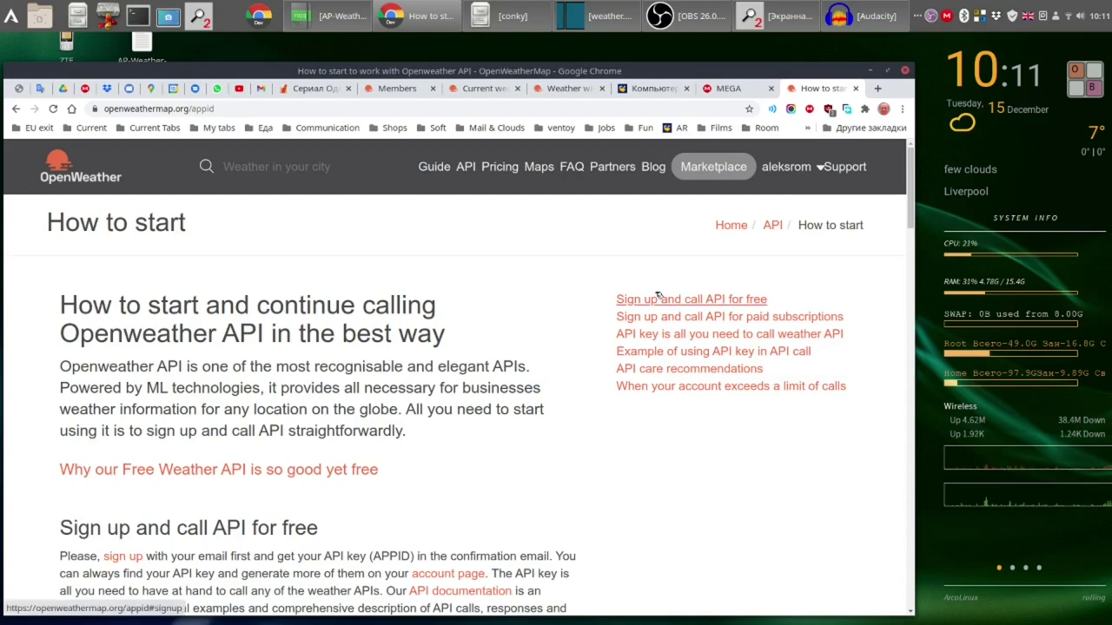
Read the "Sign up and call API for free" section, highlighting its text about obtaining an API key
scroll(655, 296, down, 1)
scroll(655, 293, down, 3)
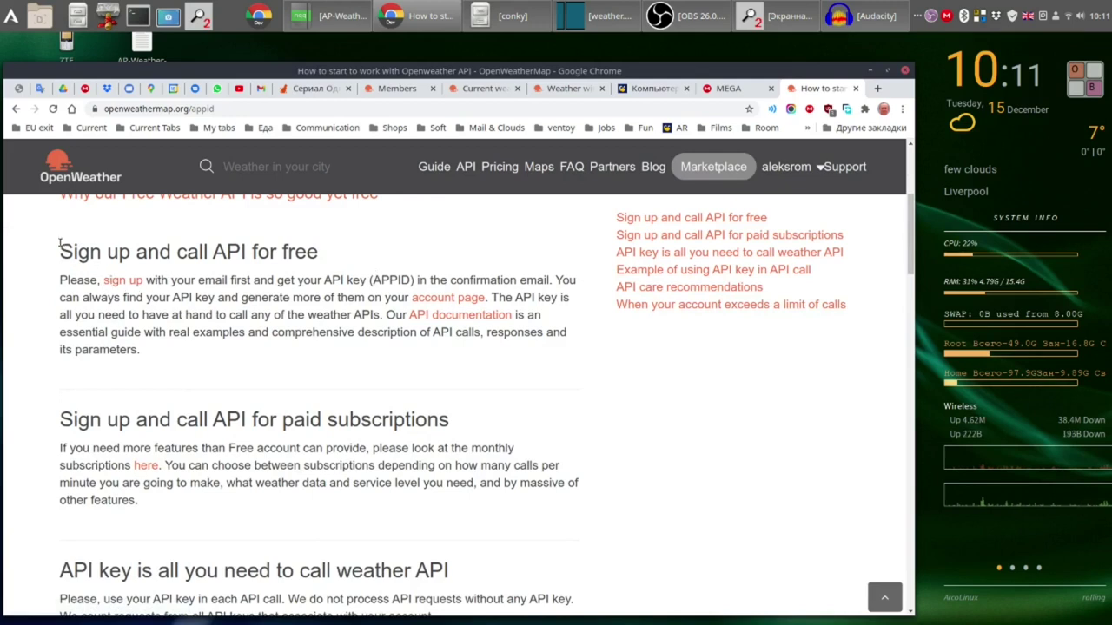
drag(59, 259, 163, 334)
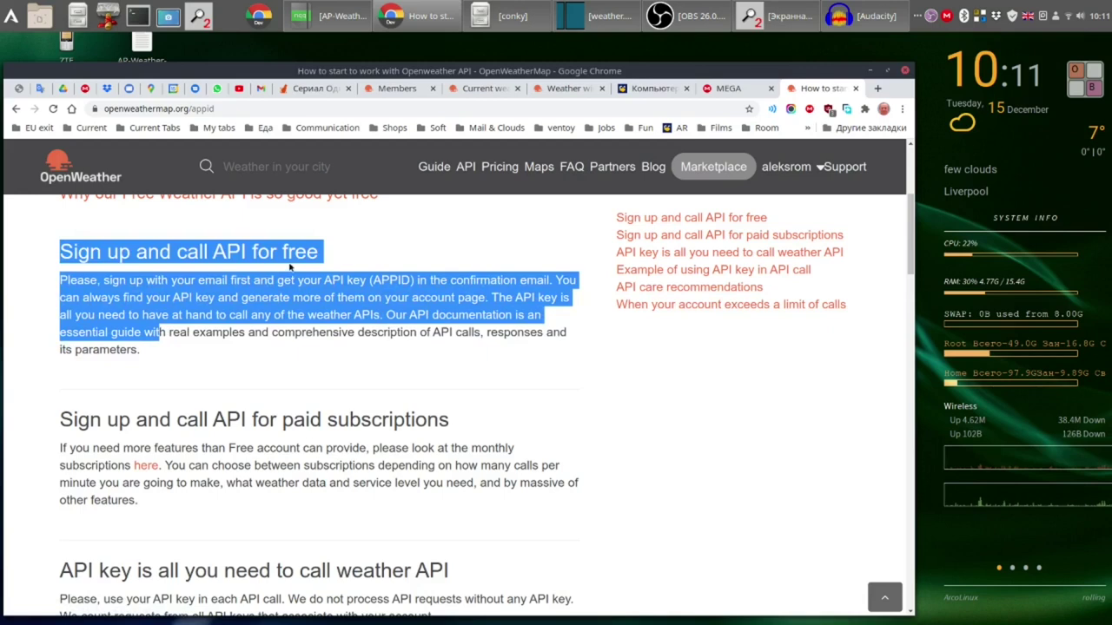
click(267, 346)
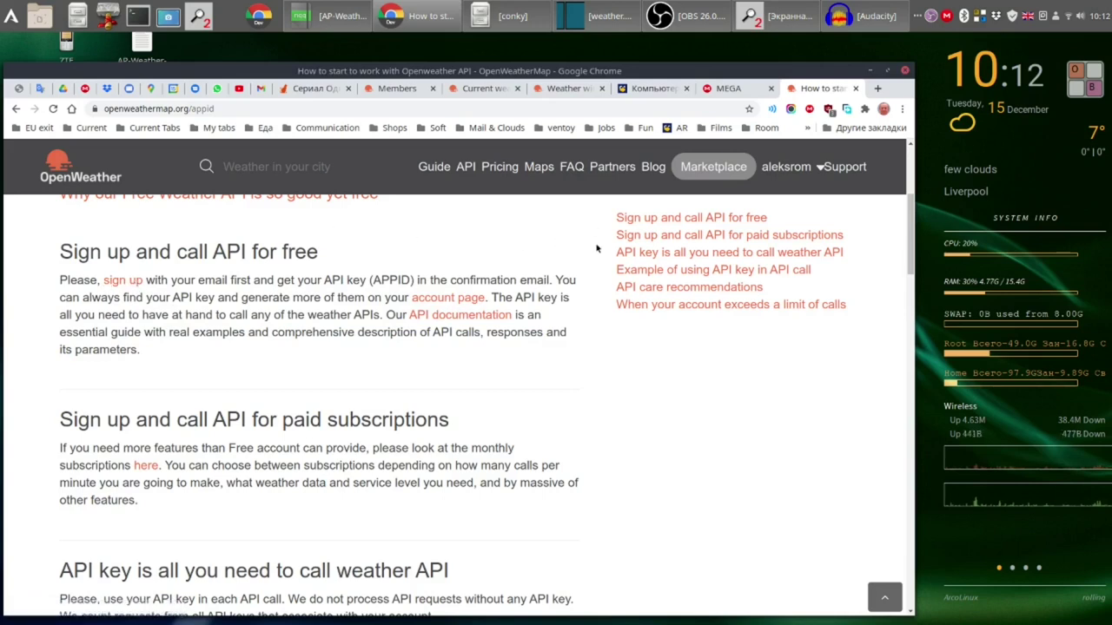
Open the account's API keys page and generate a new key named Saratov, using the on-screen keyboard
click(789, 167)
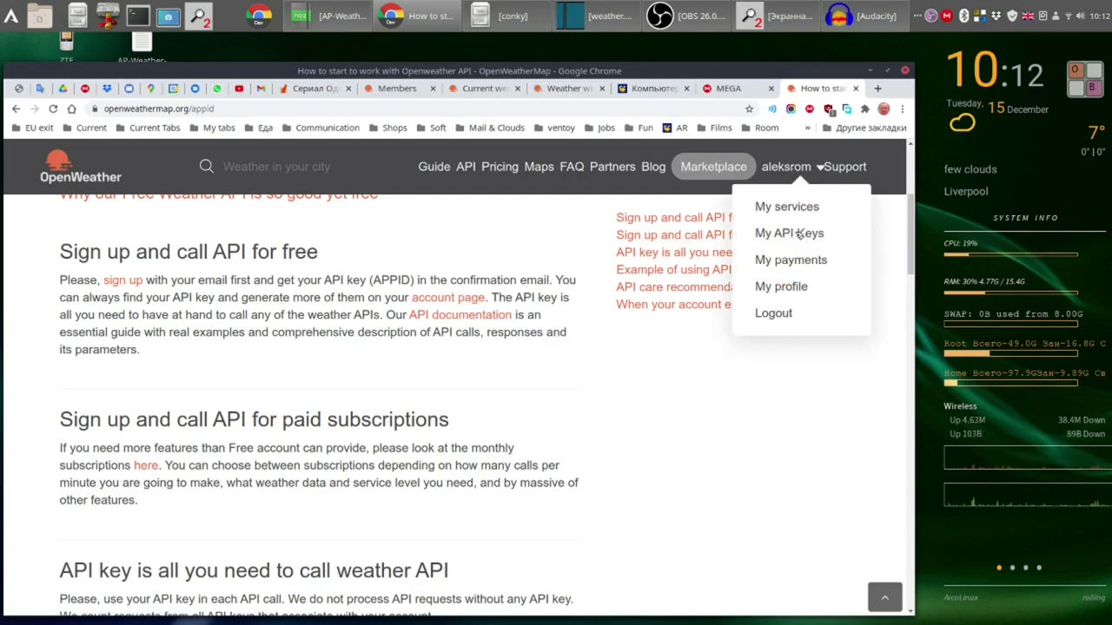
click(797, 233)
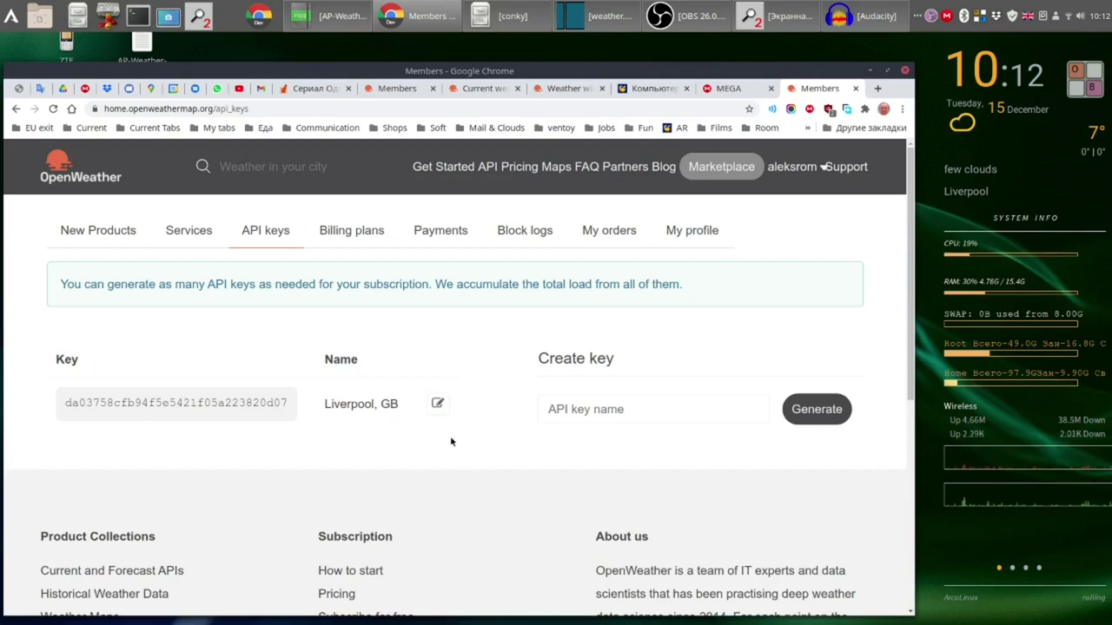
click(573, 410)
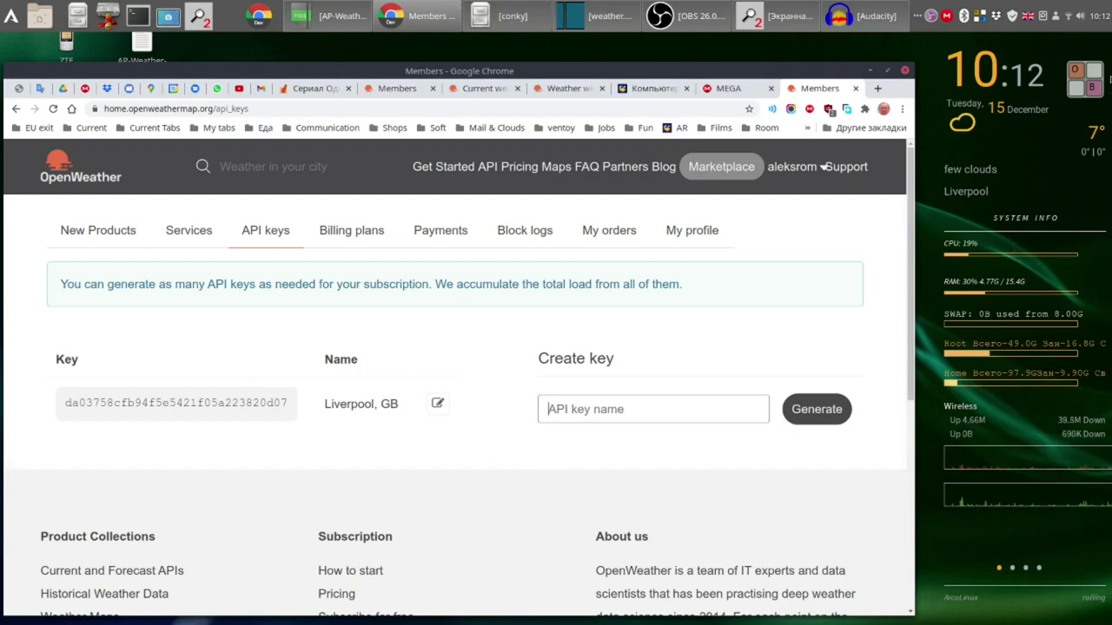
click(1077, 88)
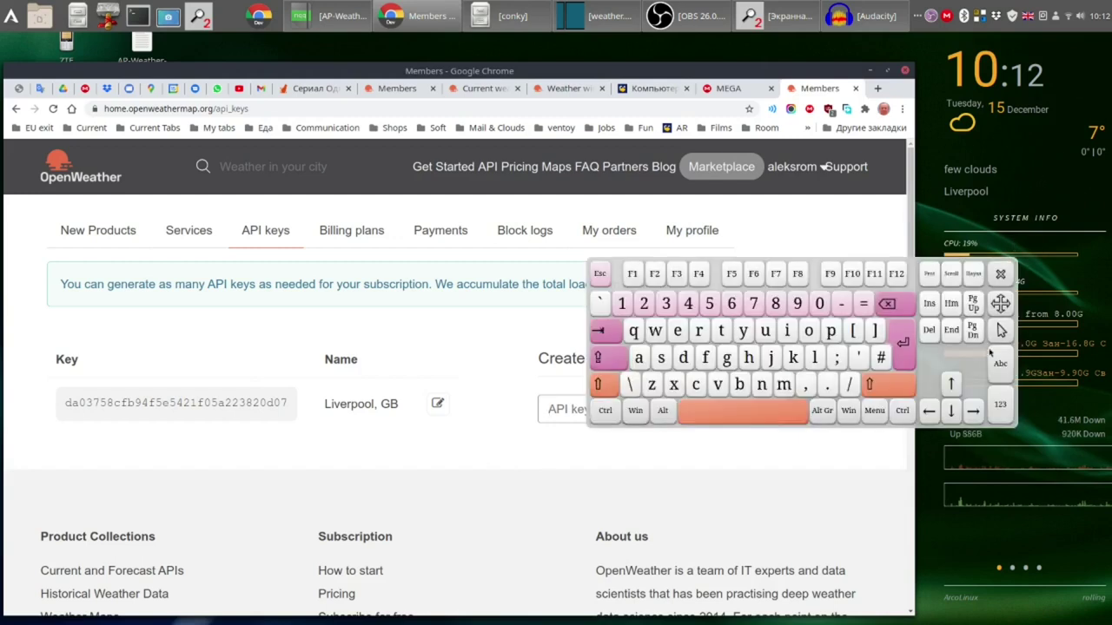
drag(1001, 303, 1015, 241)
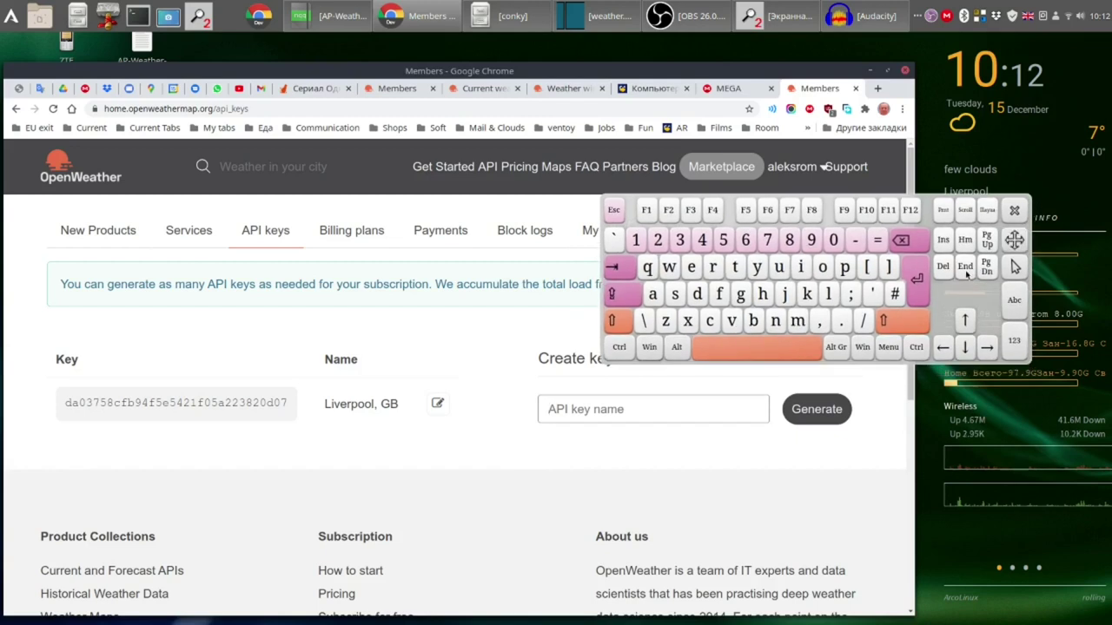
click(615, 322)
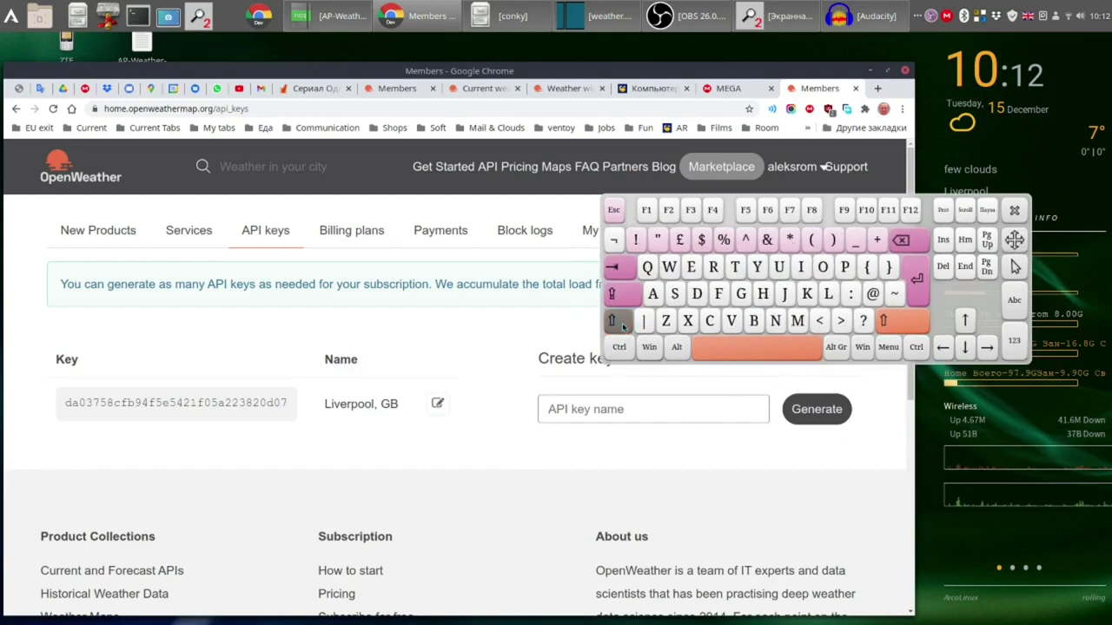
click(675, 295)
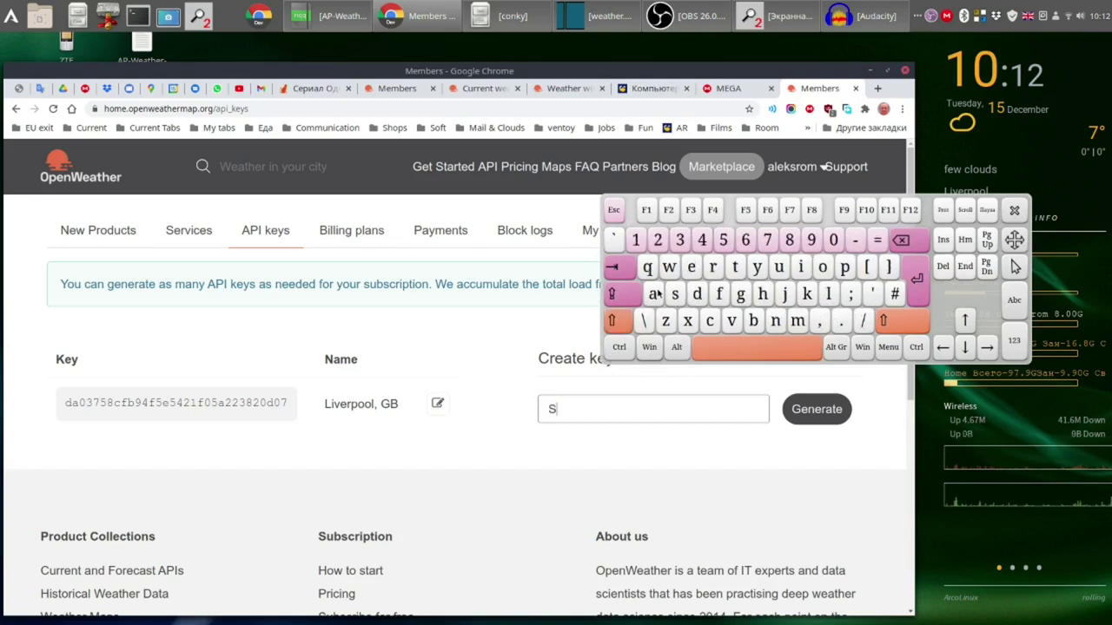
click(656, 296)
click(713, 267)
click(654, 296)
click(735, 268)
click(822, 270)
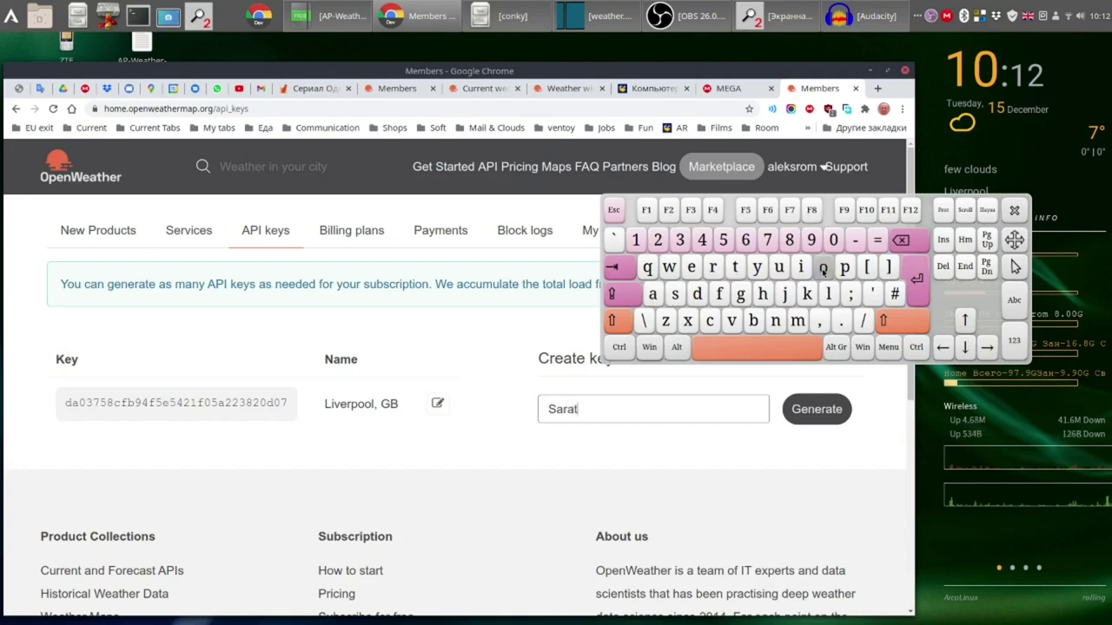
click(732, 321)
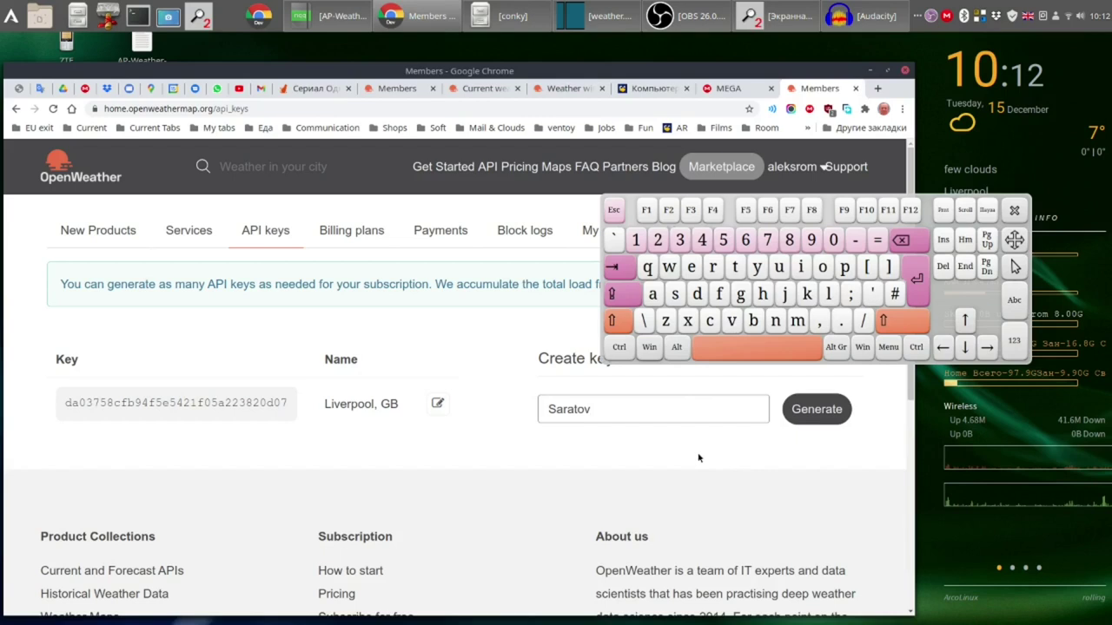
click(822, 417)
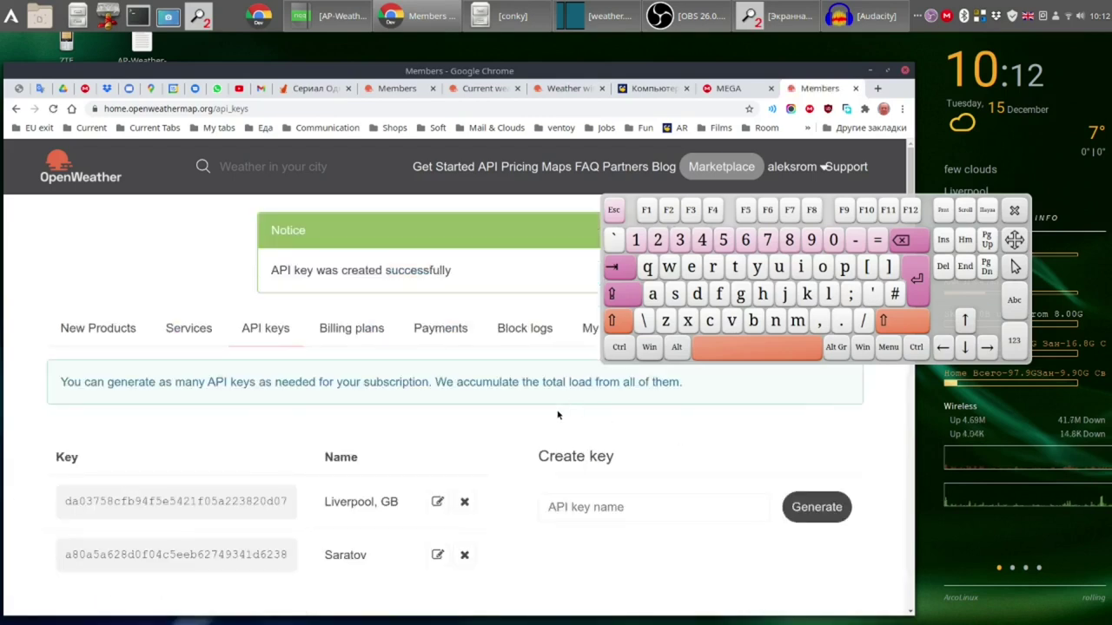
Copy the Saratov API key from the key list and close the on-screen keyboard
scroll(560, 417, down, 3)
scroll(556, 408, down, 1)
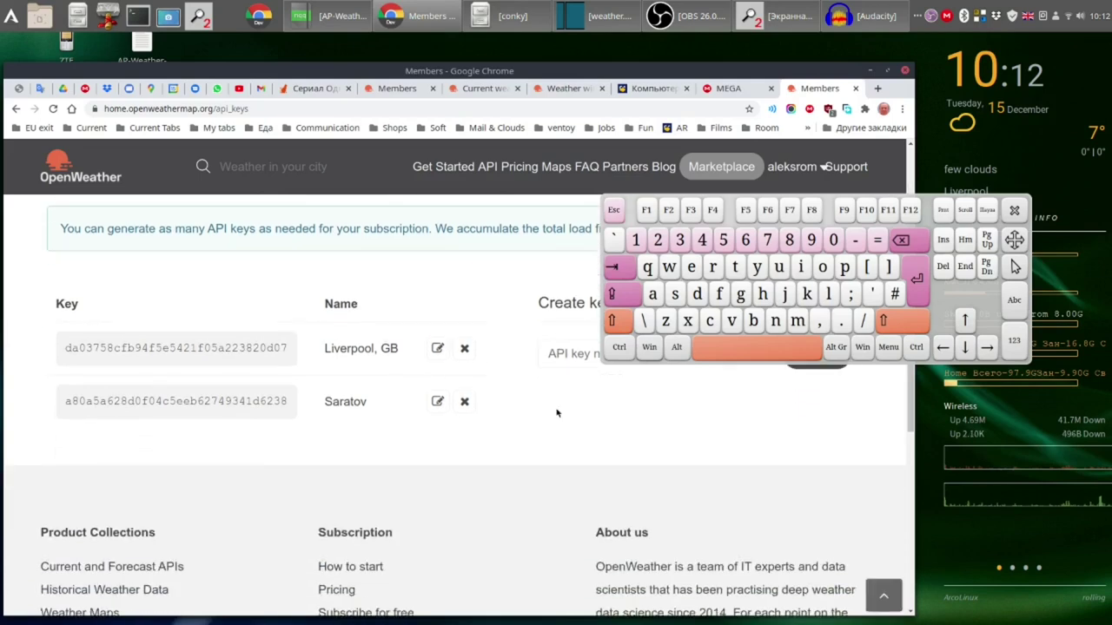
double_click(284, 401)
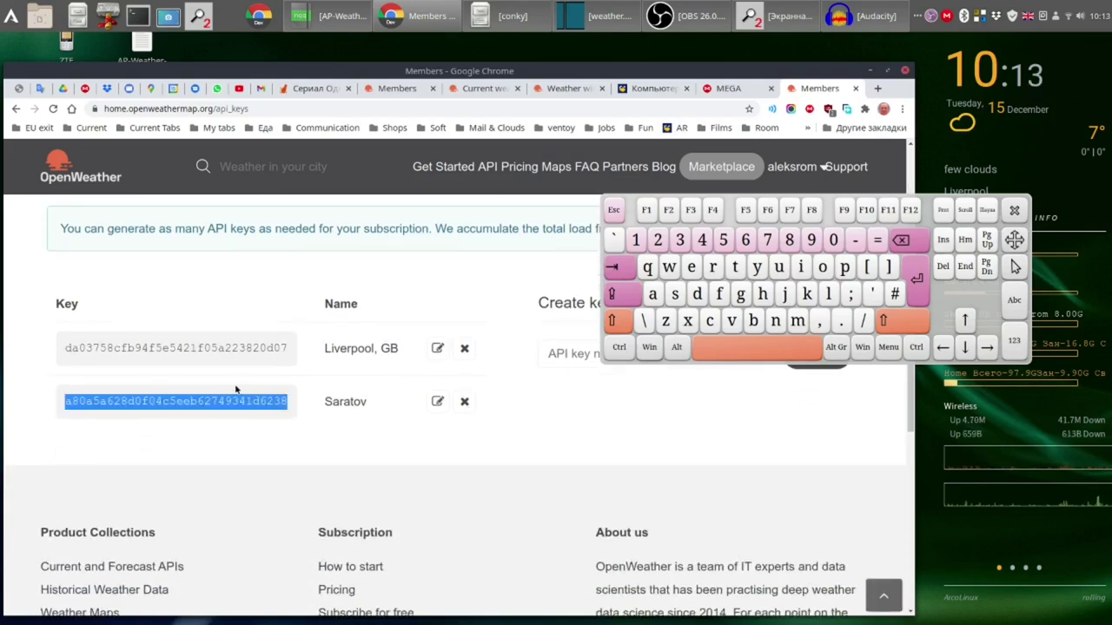
right_click(212, 403)
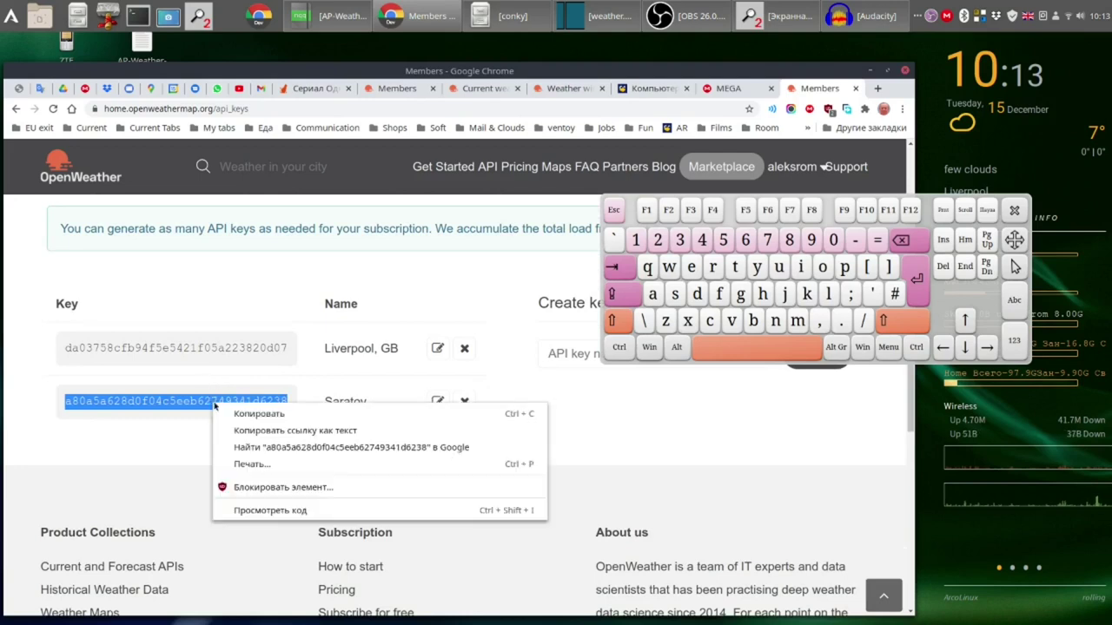
click(254, 414)
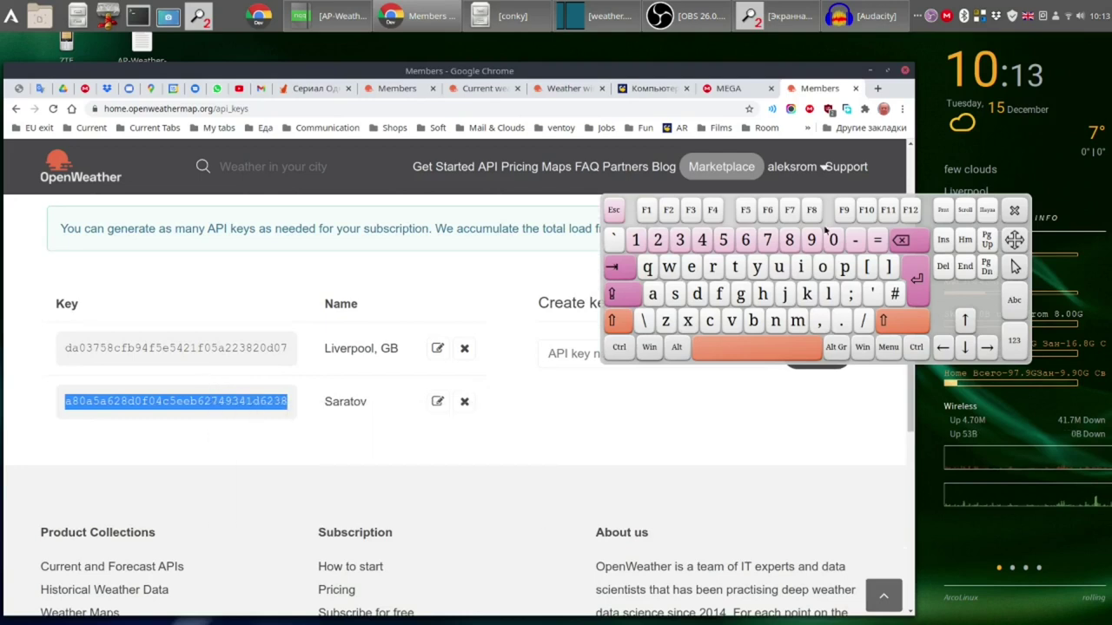
click(1014, 210)
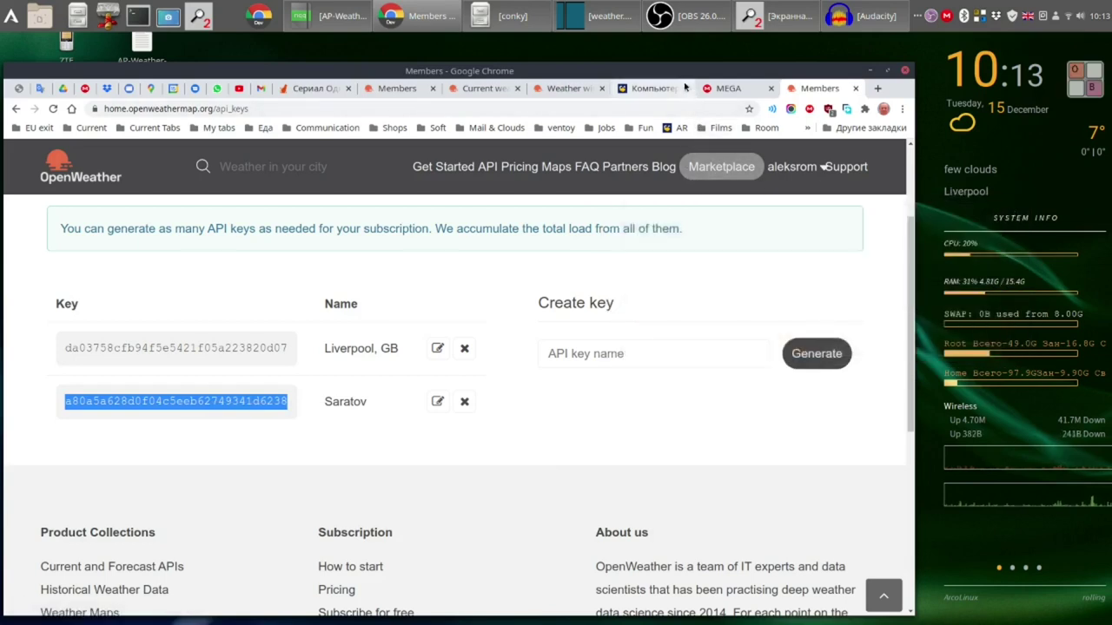
Close the linux-romanov.info and MEGA pages and switch to the OpenWeatherMap Weather widgets constructor
click(686, 90)
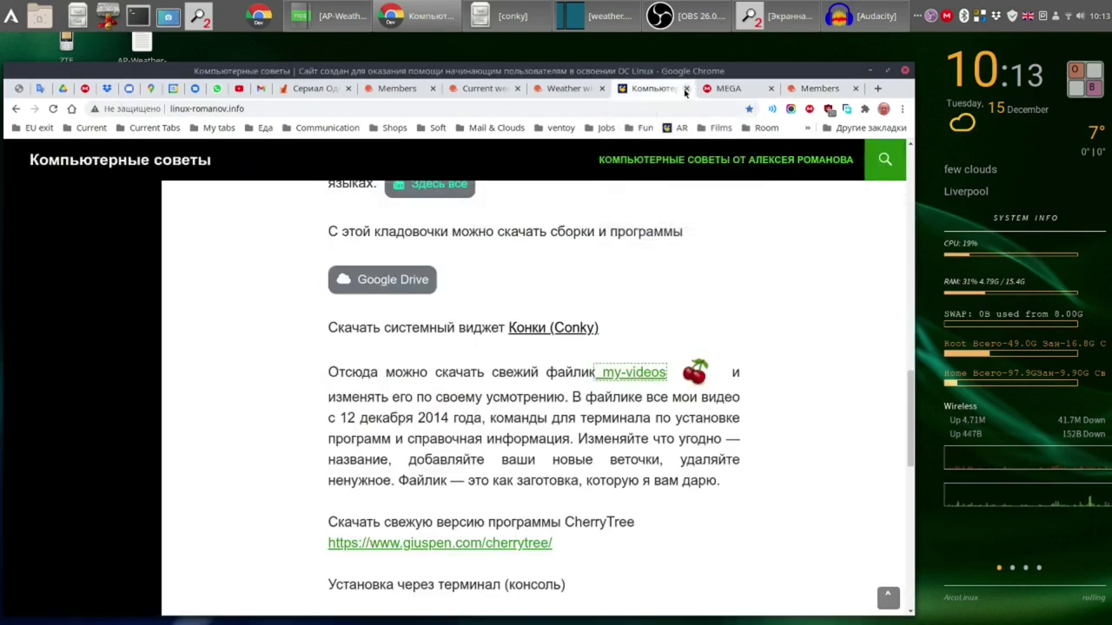
click(687, 89)
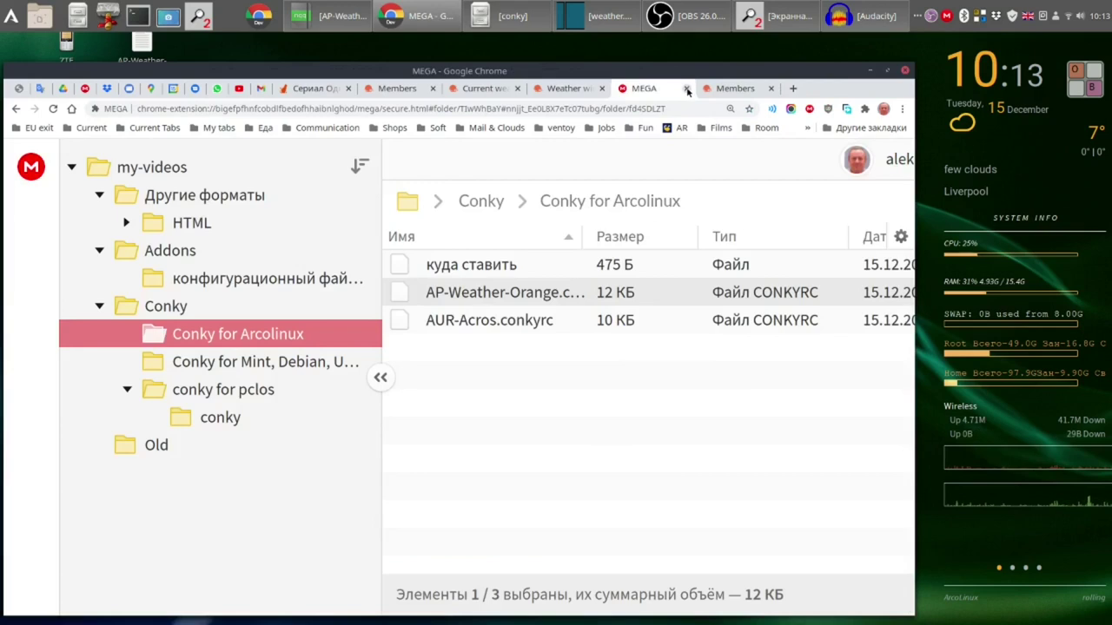
click(686, 89)
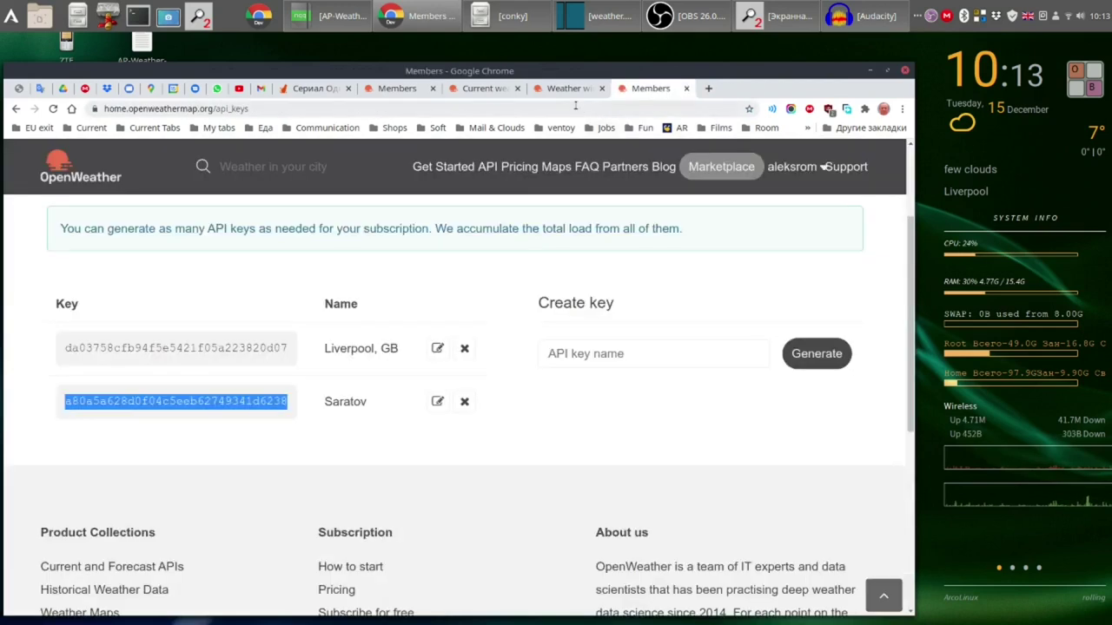
click(570, 89)
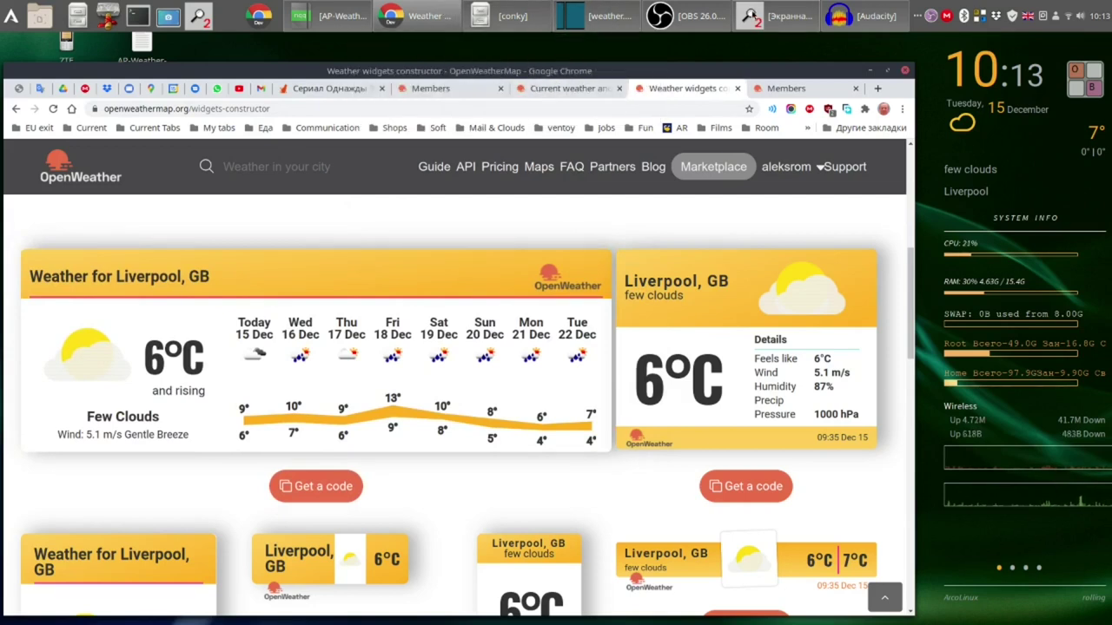
click(751, 15)
drag(476, 43, 778, 70)
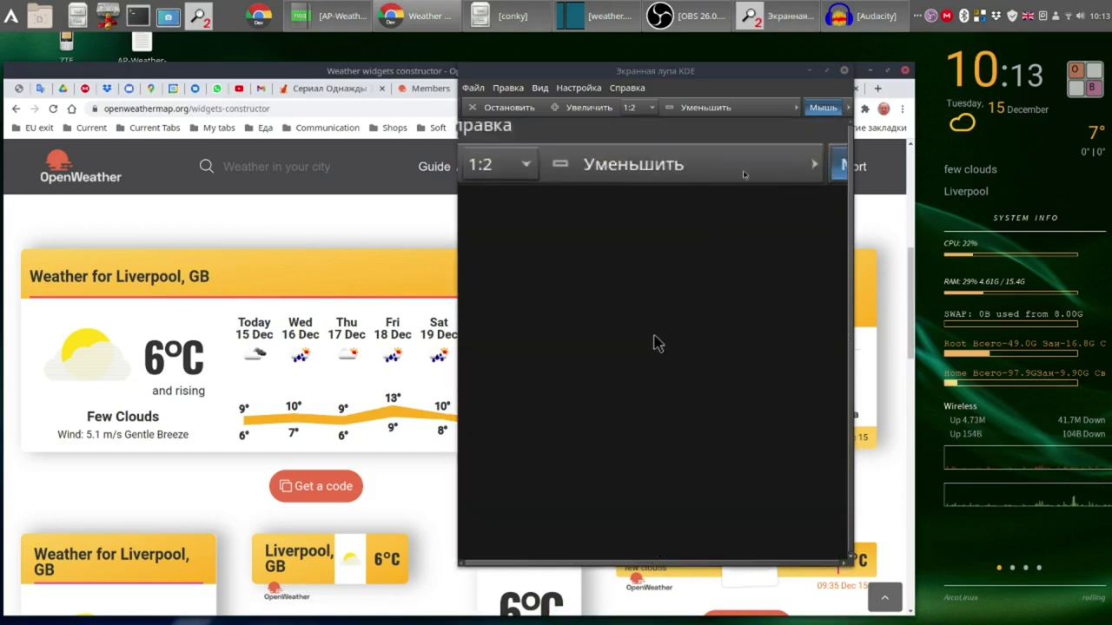
click(808, 70)
Replace the API key in the Widgets constructor with the copied Saratov API key
scroll(720, 414, up, 5)
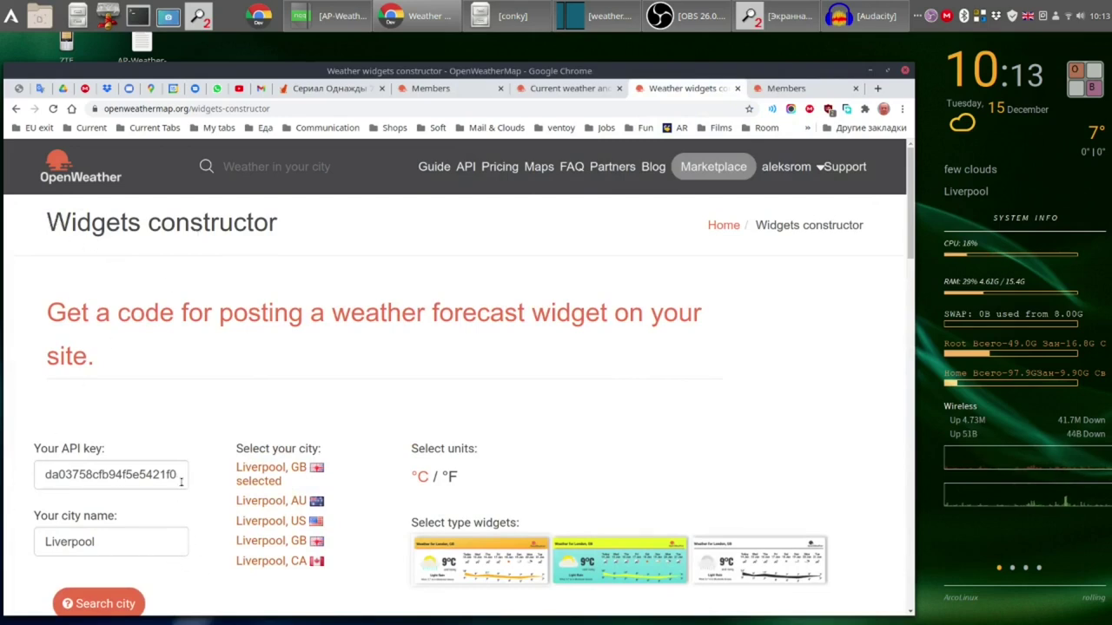
drag(180, 475, 116, 459)
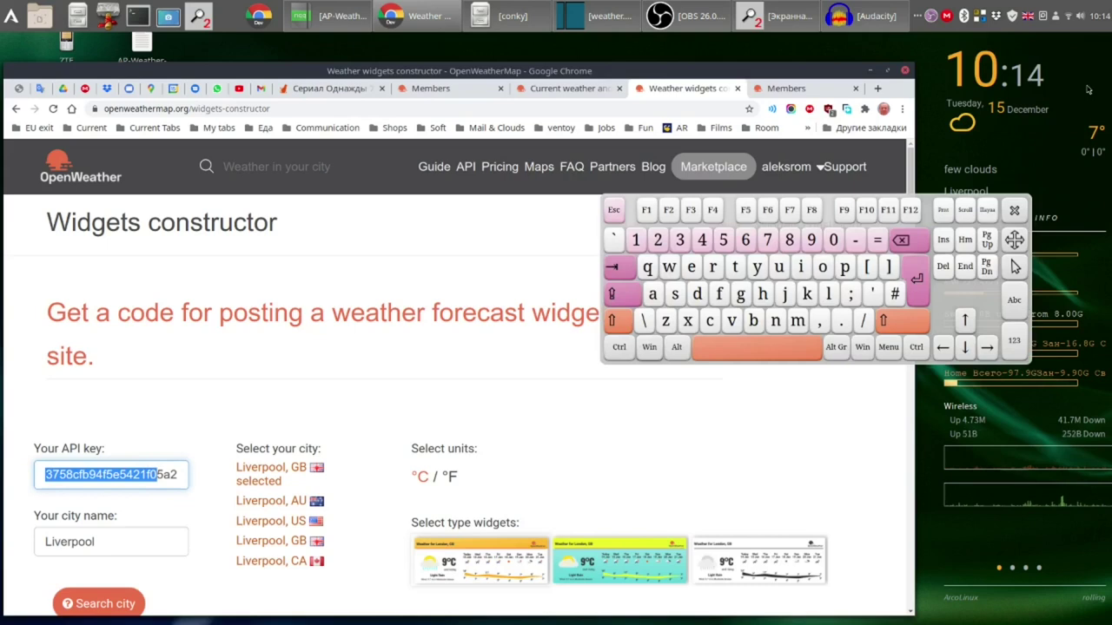
click(910, 250)
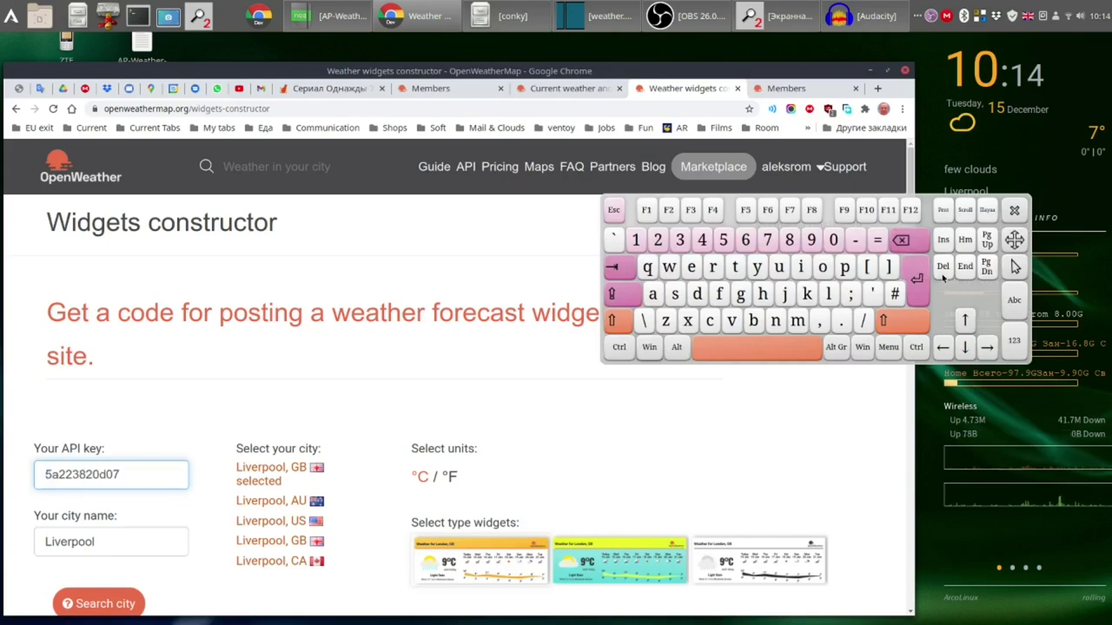
click(942, 267)
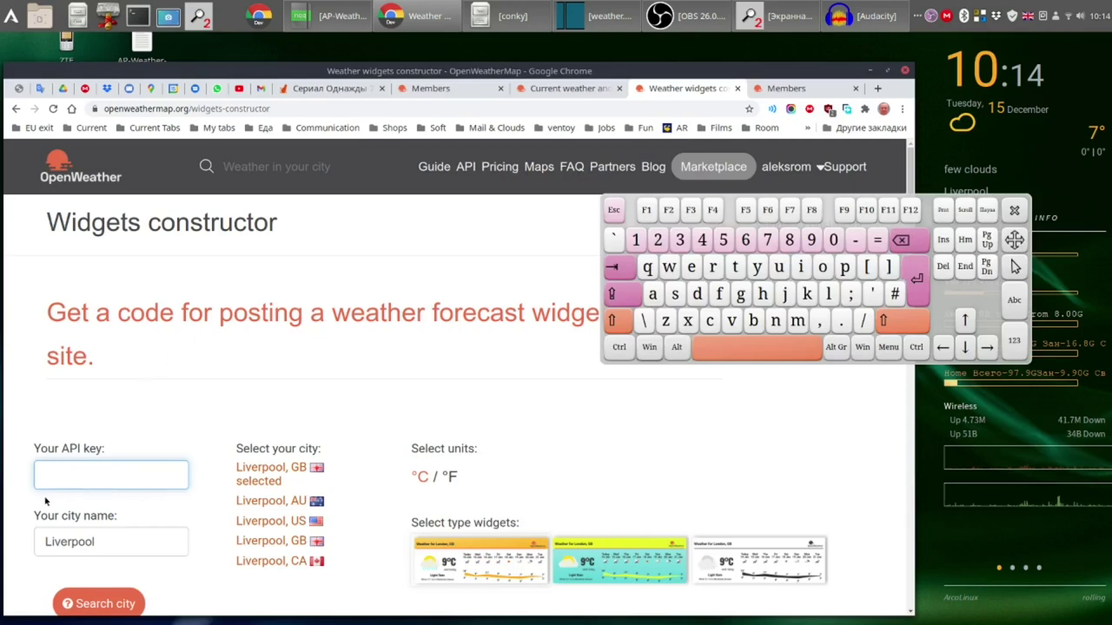
right_click(110, 477)
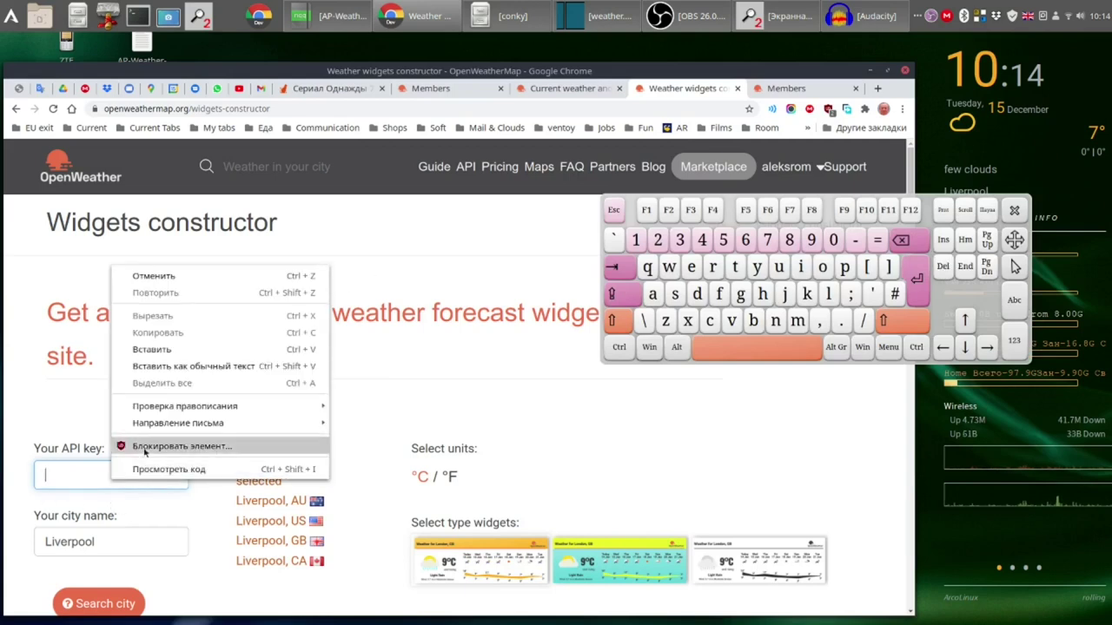
click(210, 351)
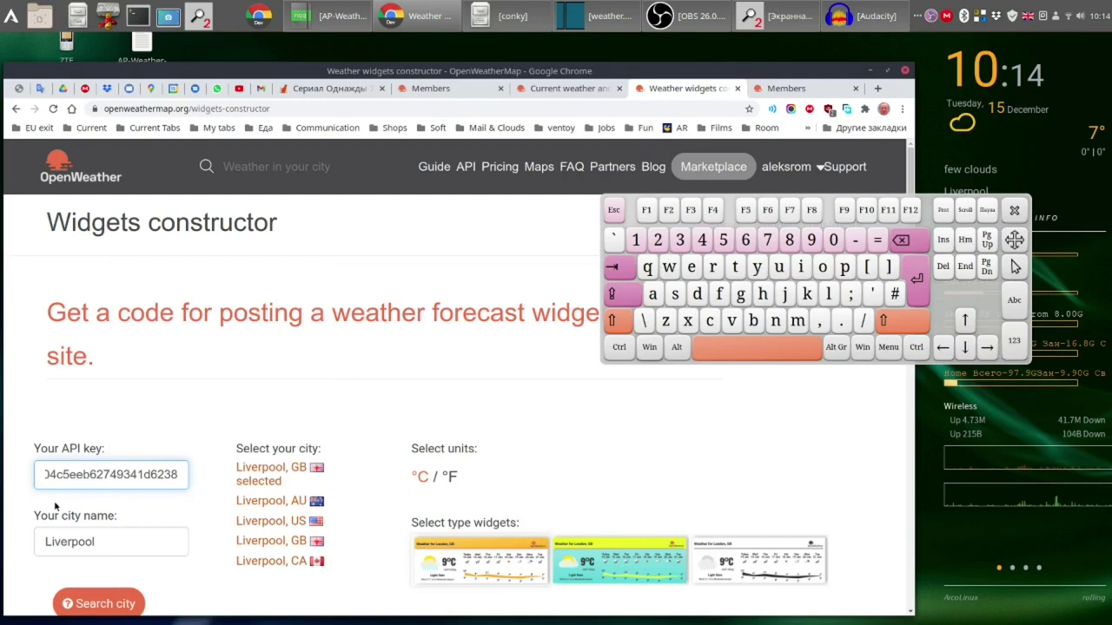
Replace the city name in the Widgets constructor with Saratov, using the on-screen keyboard, and search for the city
click(133, 546)
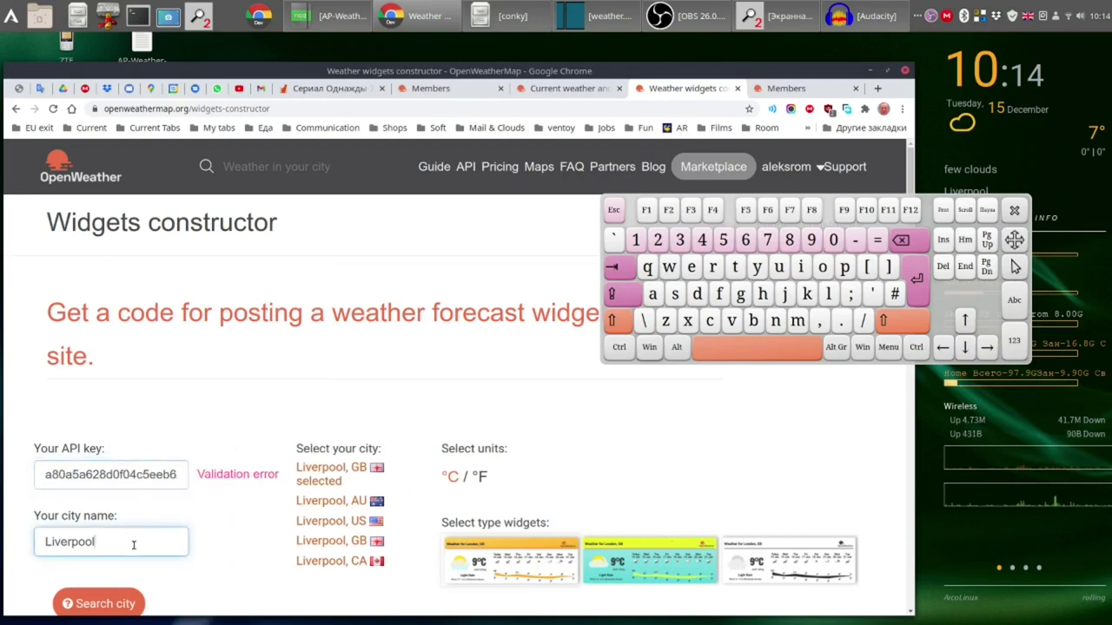
drag(899, 242, 900, 242)
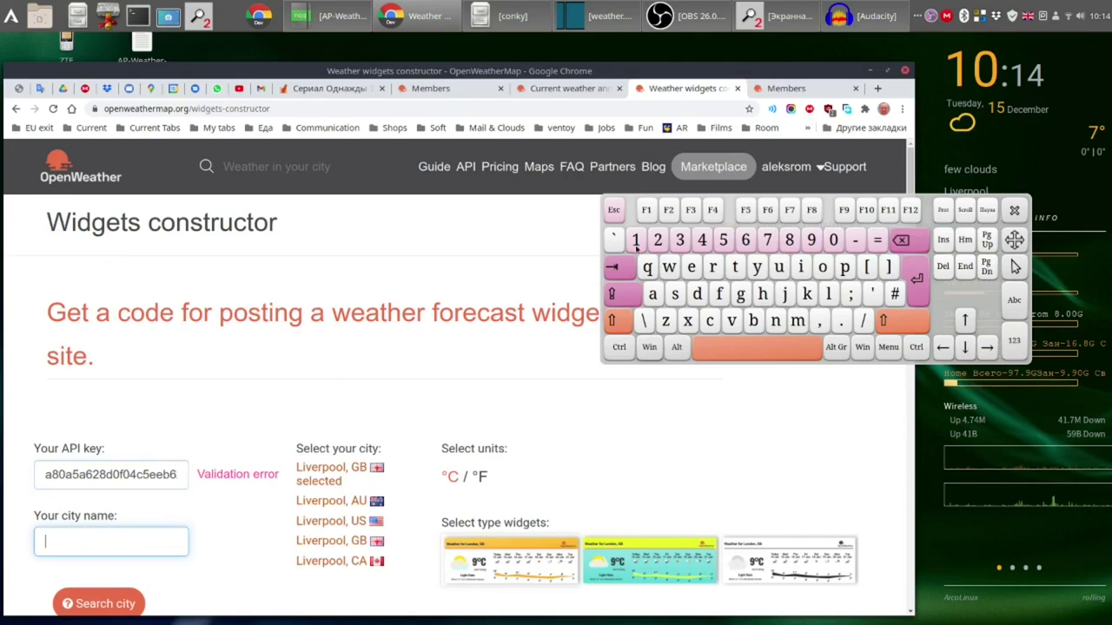
click(619, 323)
click(674, 296)
click(652, 295)
click(712, 266)
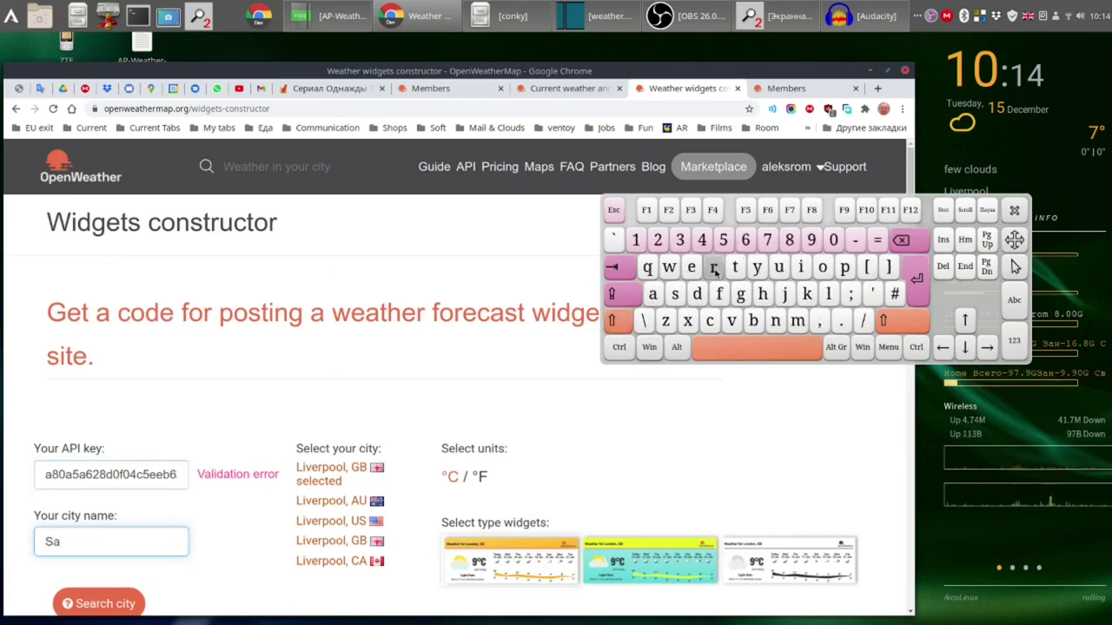
click(652, 296)
click(735, 267)
click(823, 268)
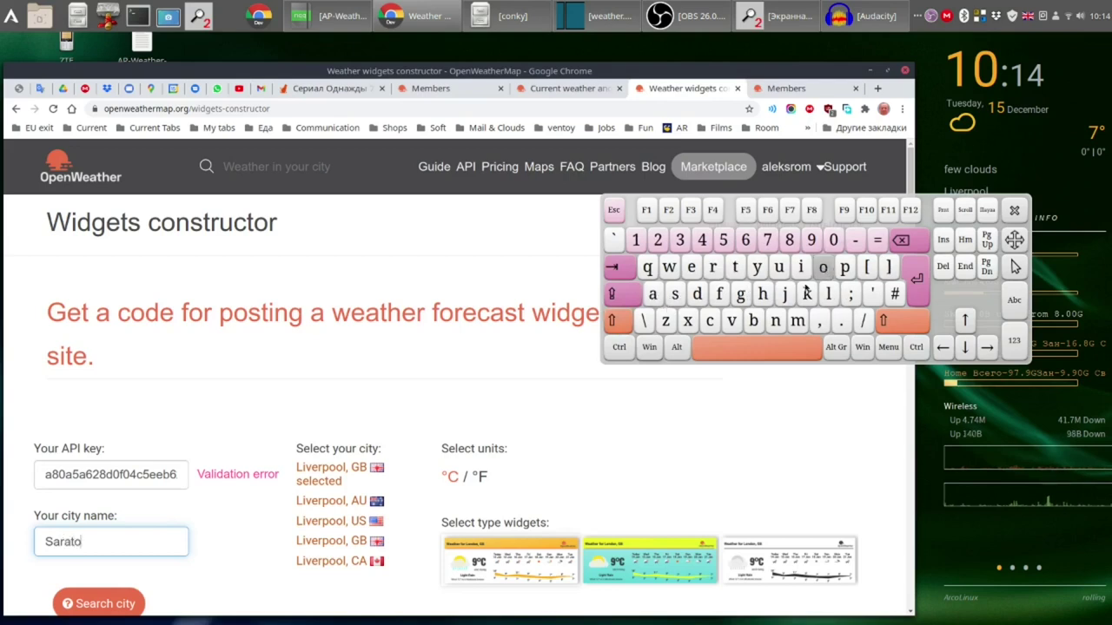
click(732, 321)
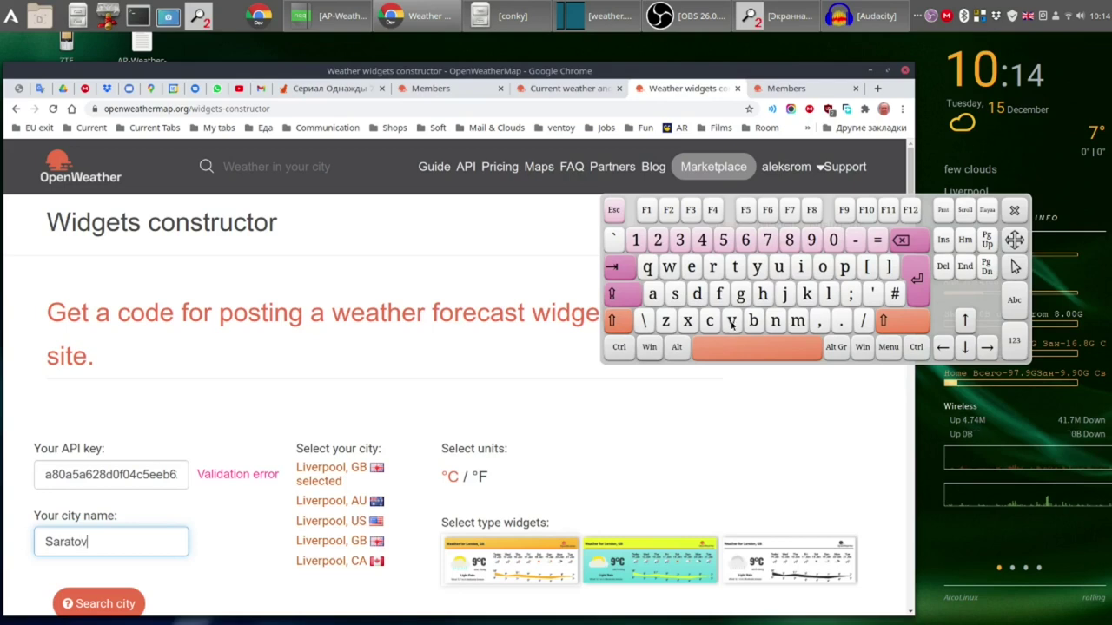
scroll(340, 332, down, 2)
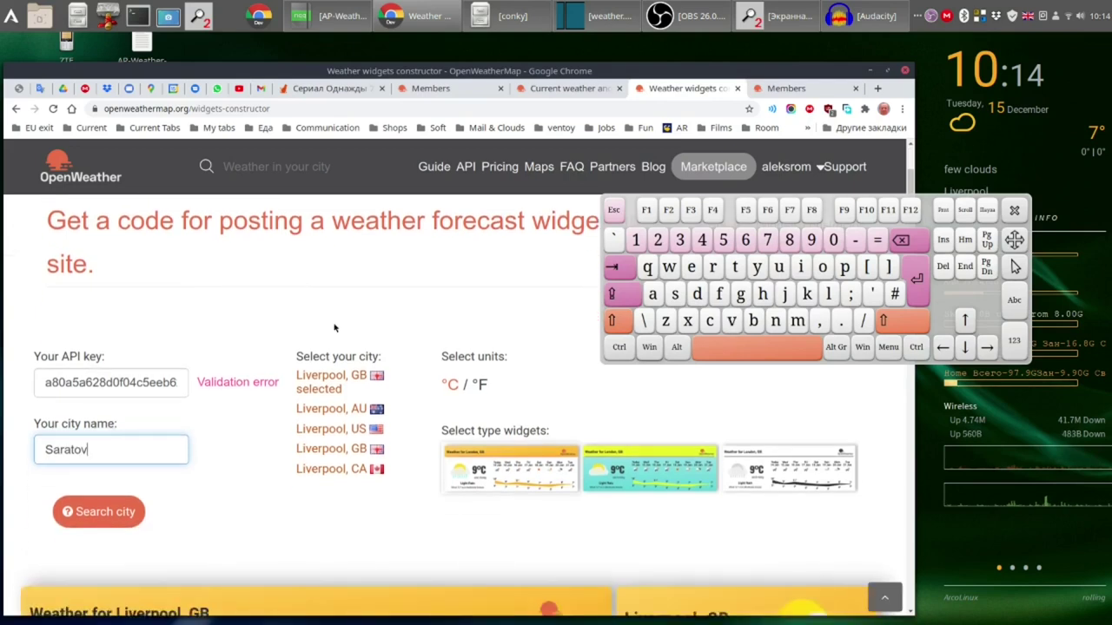
click(98, 520)
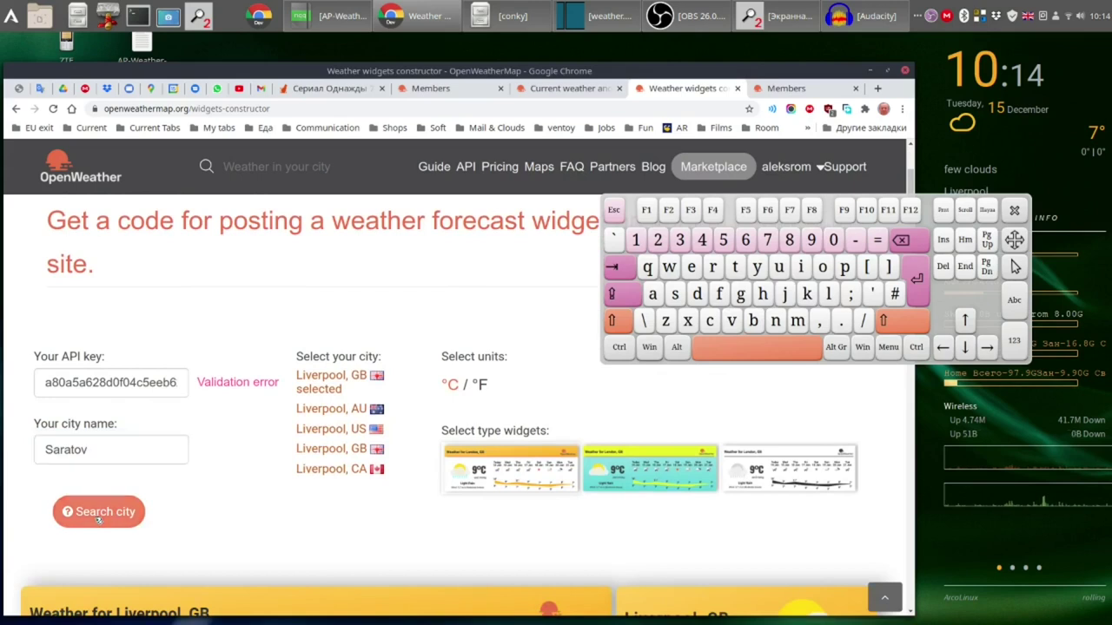
Close the on-screen keyboard and look through the weather widget previews for Saratov, RU
scroll(238, 536, down, 3)
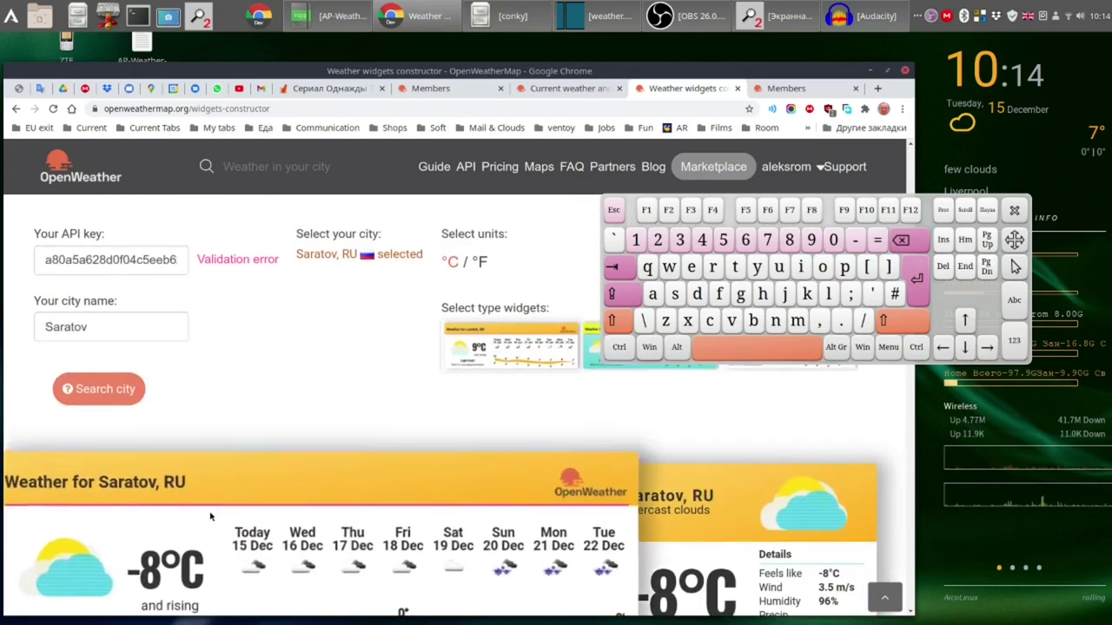
scroll(204, 504, up, 1)
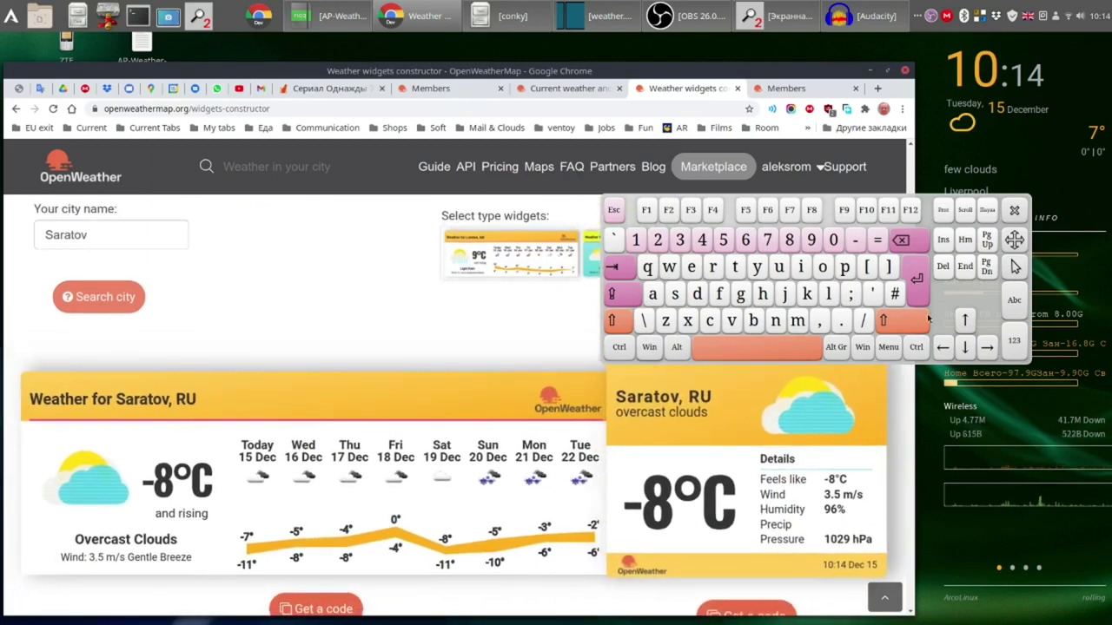
click(1013, 212)
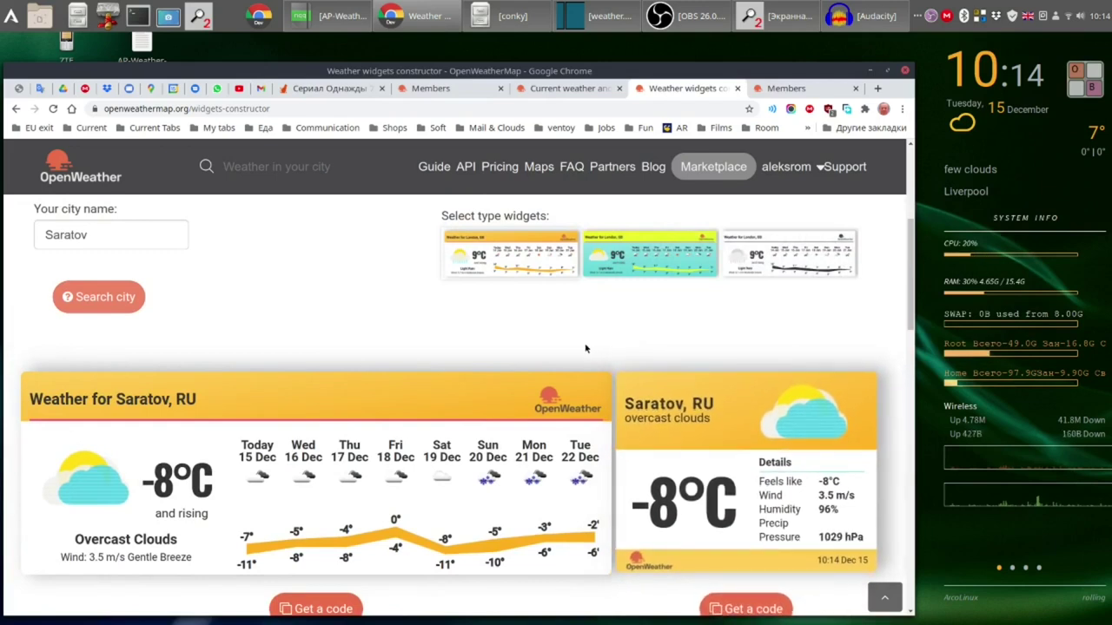
scroll(584, 348, down, 3)
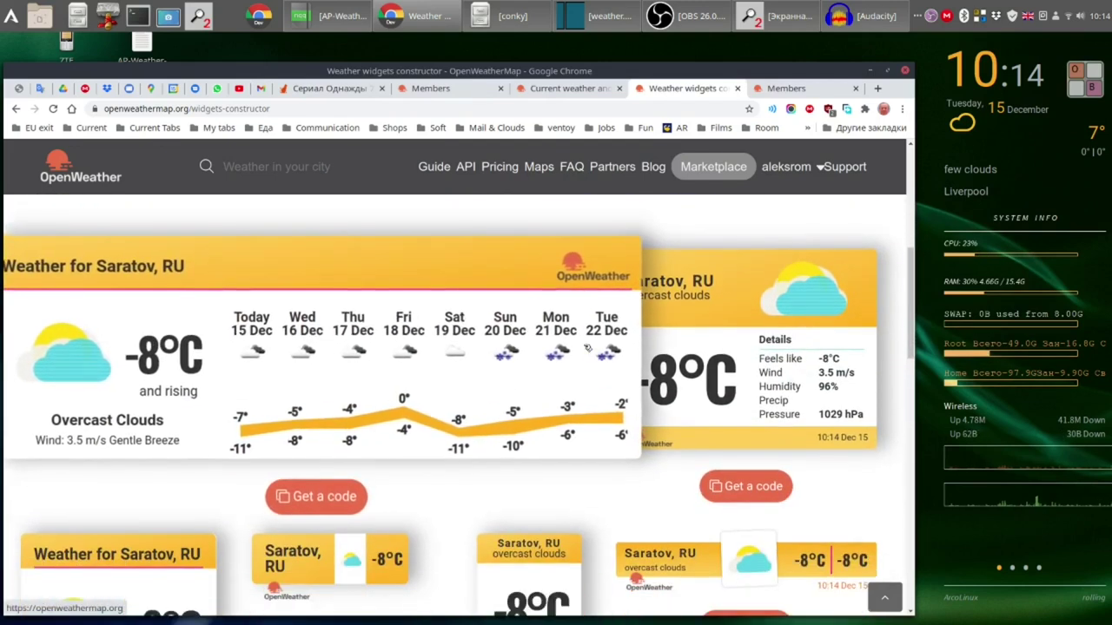
scroll(580, 350, down, 5)
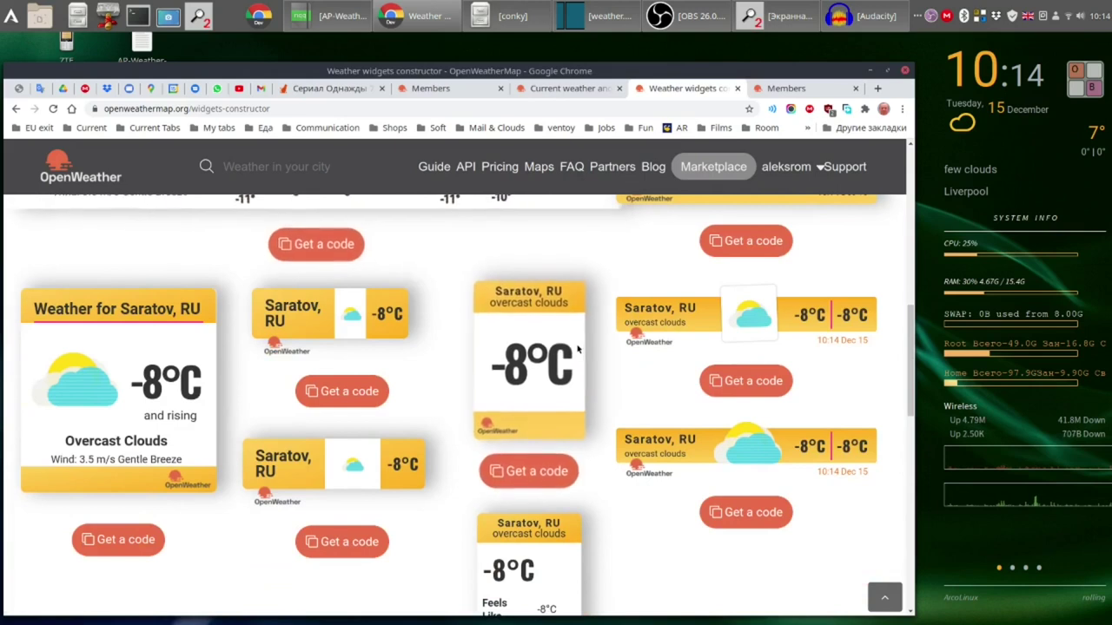
scroll(577, 348, down, 3)
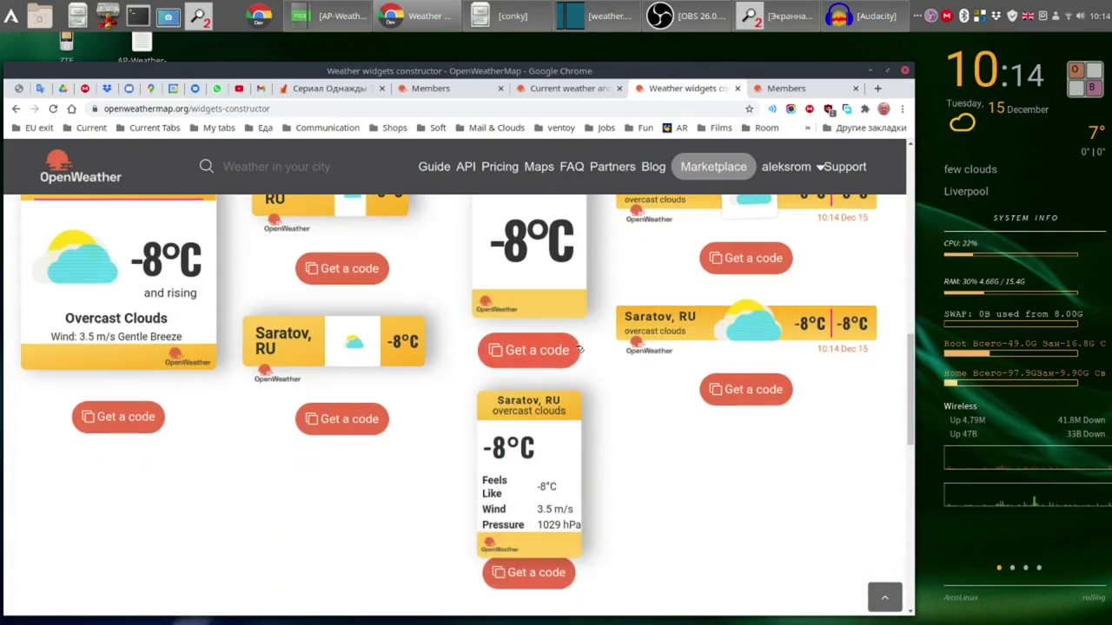
scroll(580, 351, up, 6)
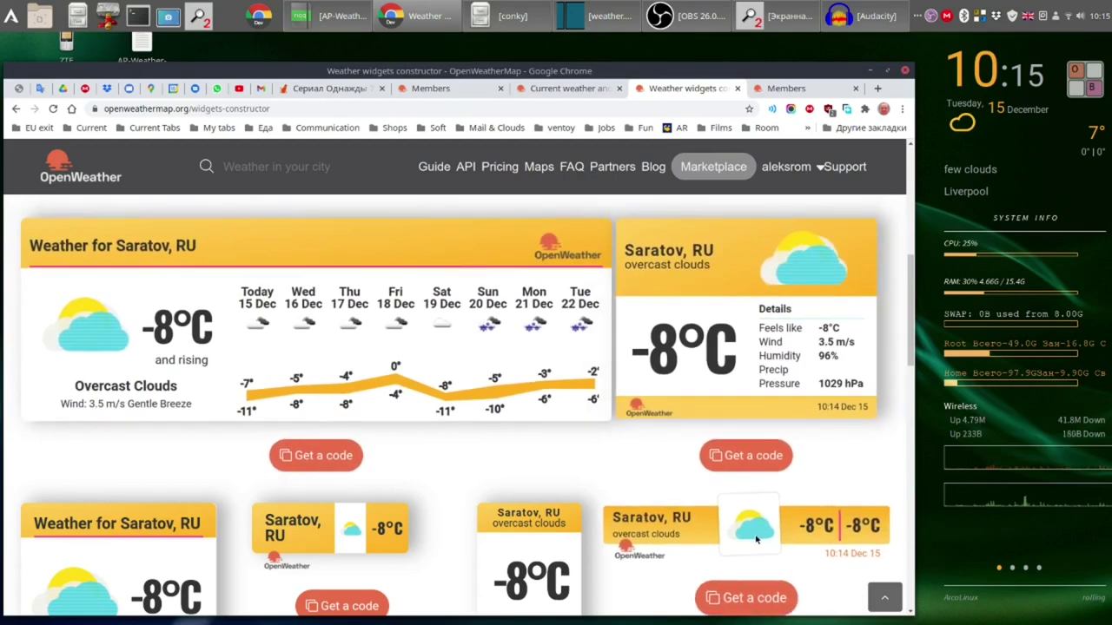
scroll(756, 539, down, 1)
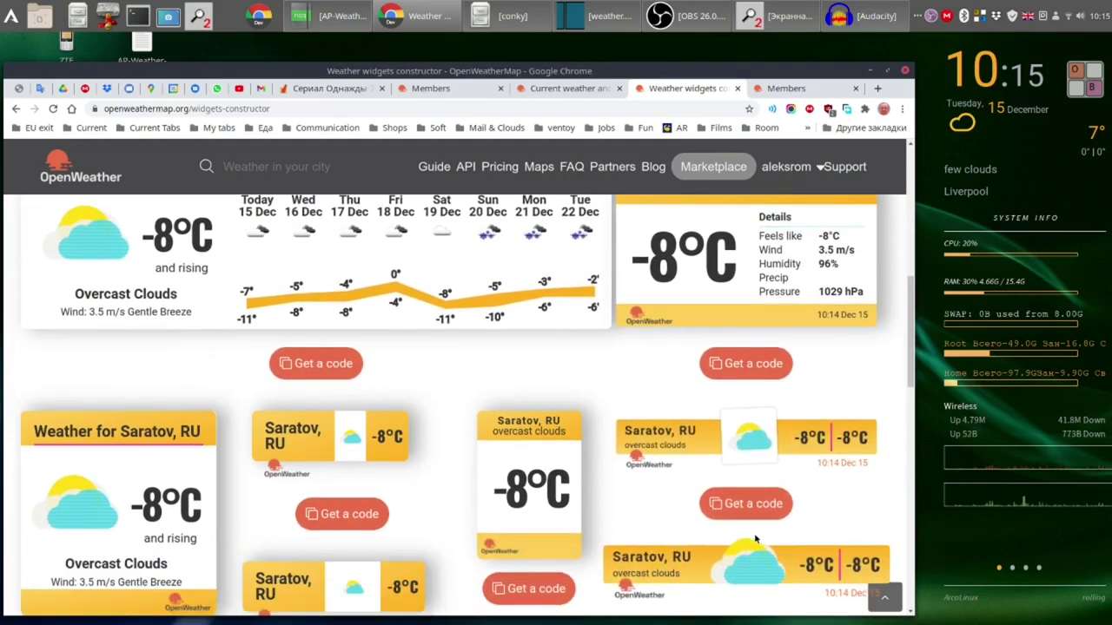
scroll(754, 540, down, 1)
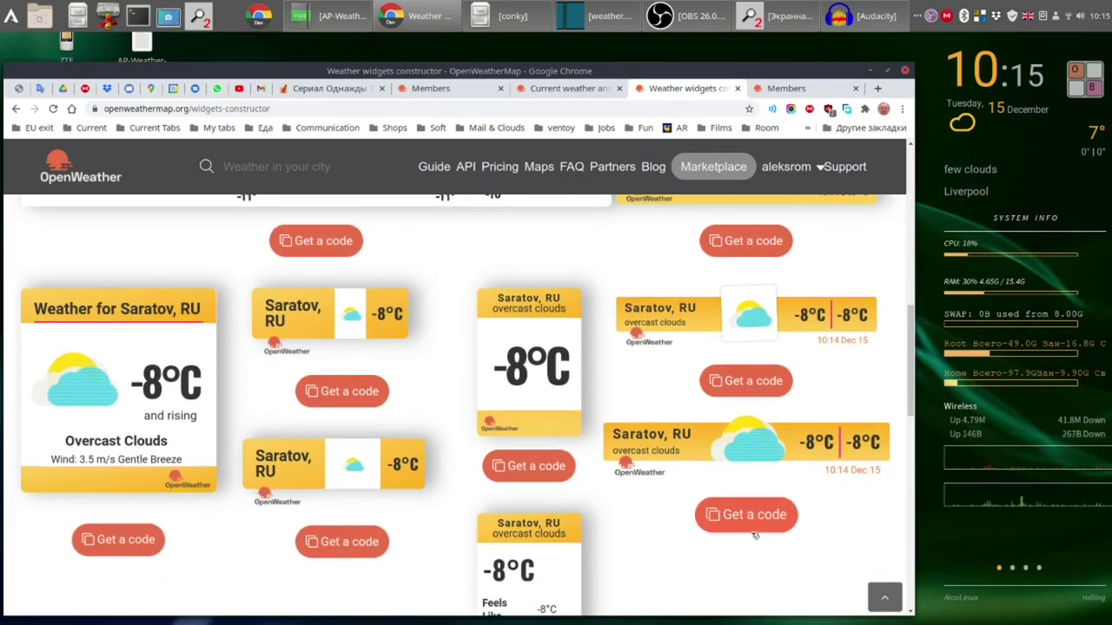
Get the code of the square Weather for Saratov widget and copy the cityid value 498677 from it
click(126, 552)
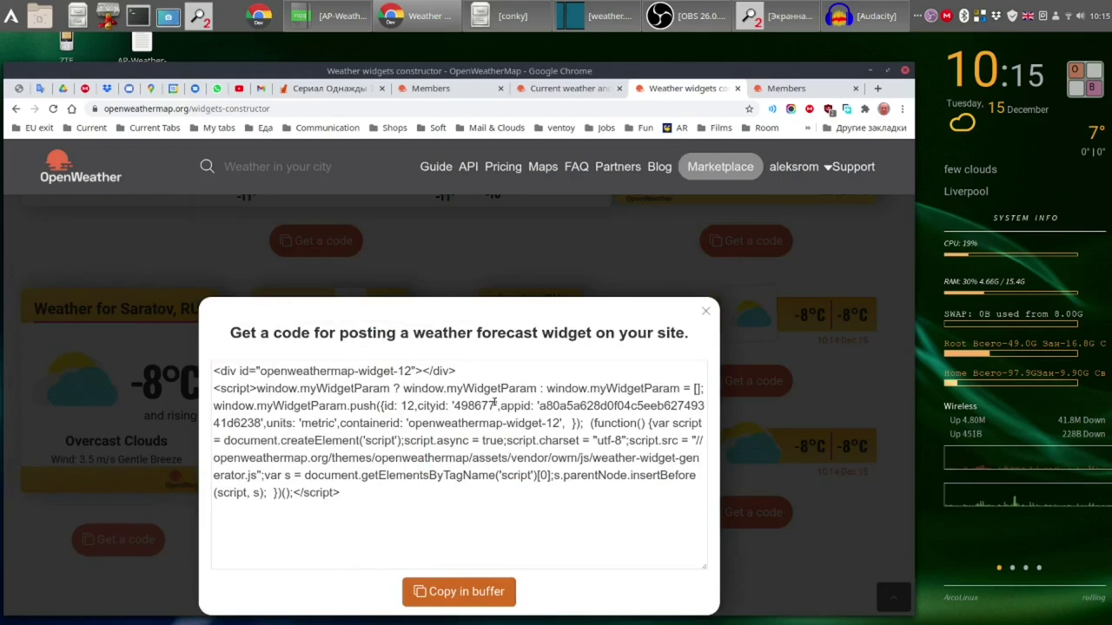
drag(495, 402, 454, 408)
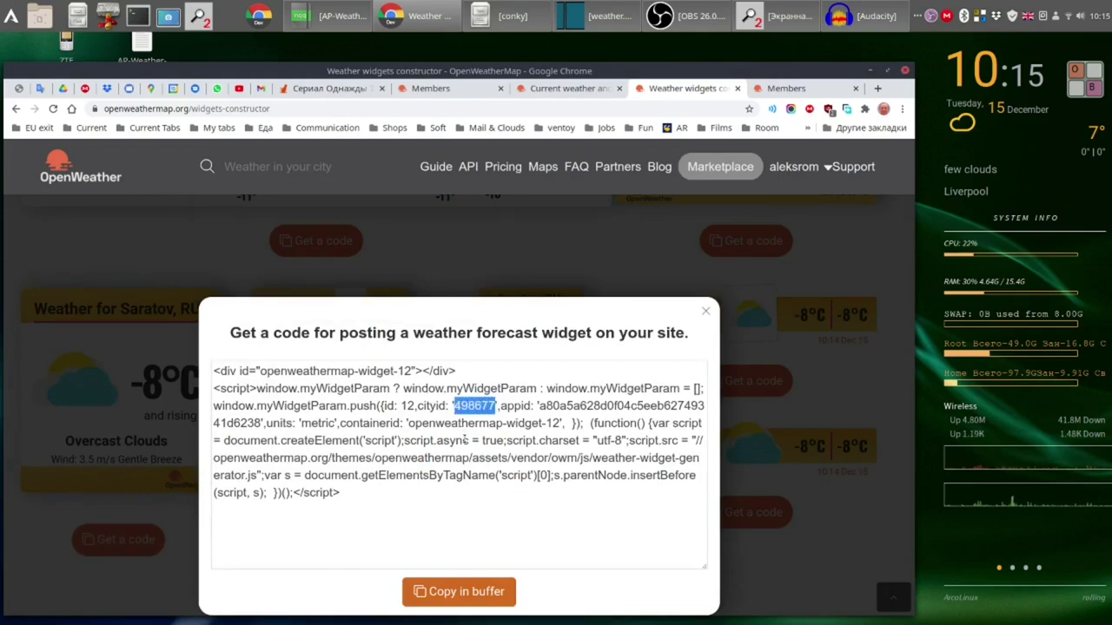
right_click(472, 406)
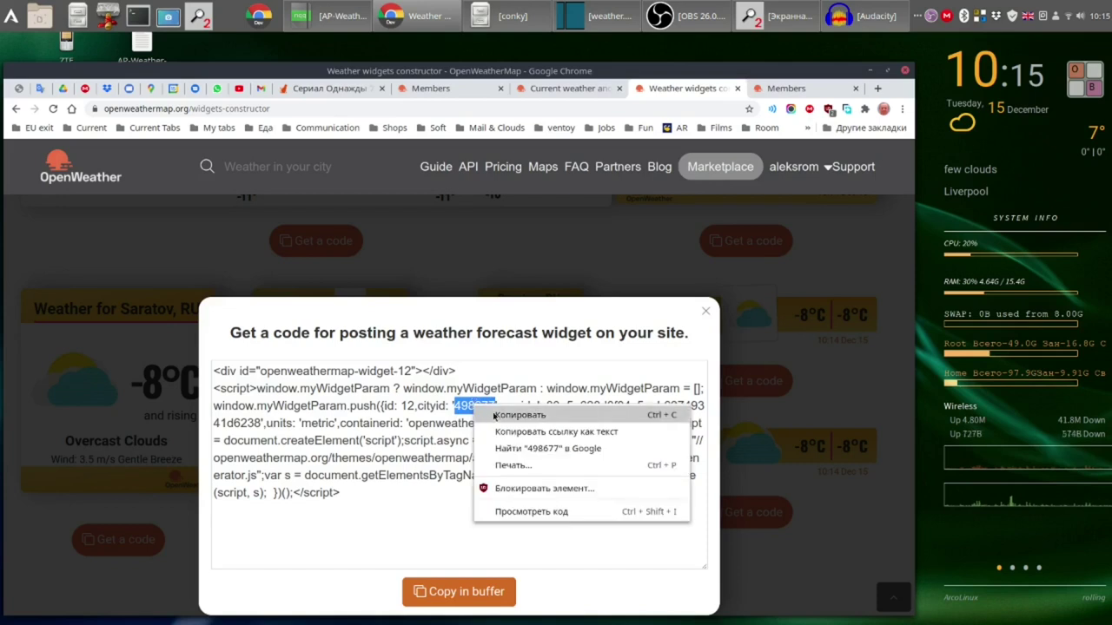
click(495, 414)
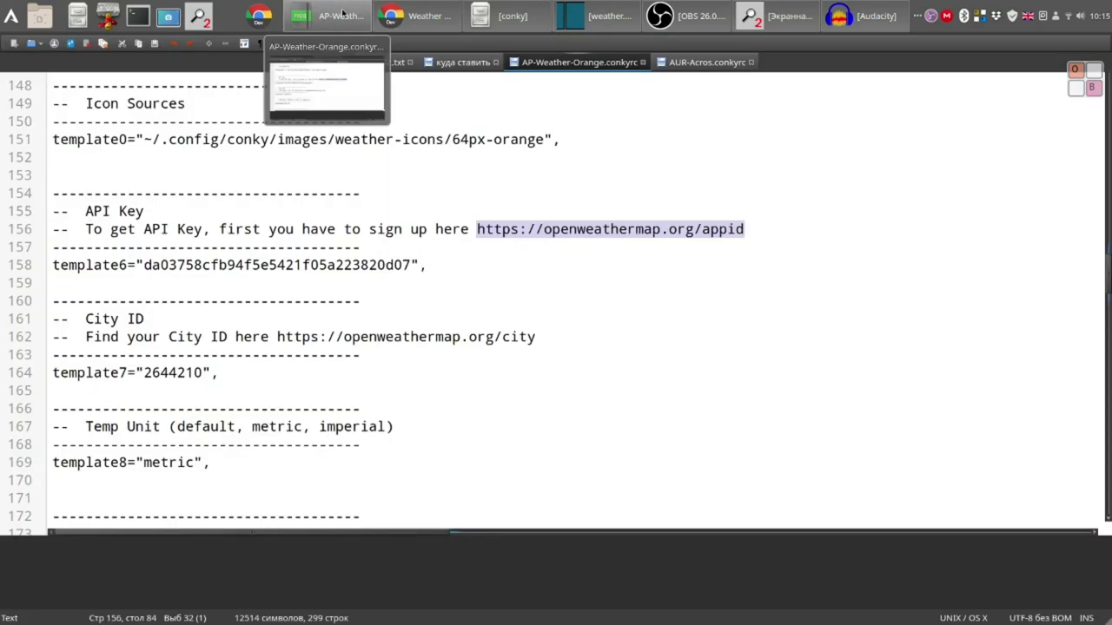
Switch to AP-Weather-Orange.conkyrc in Notepadqq, select the City ID value in template7 and look at the save commands
click(343, 16)
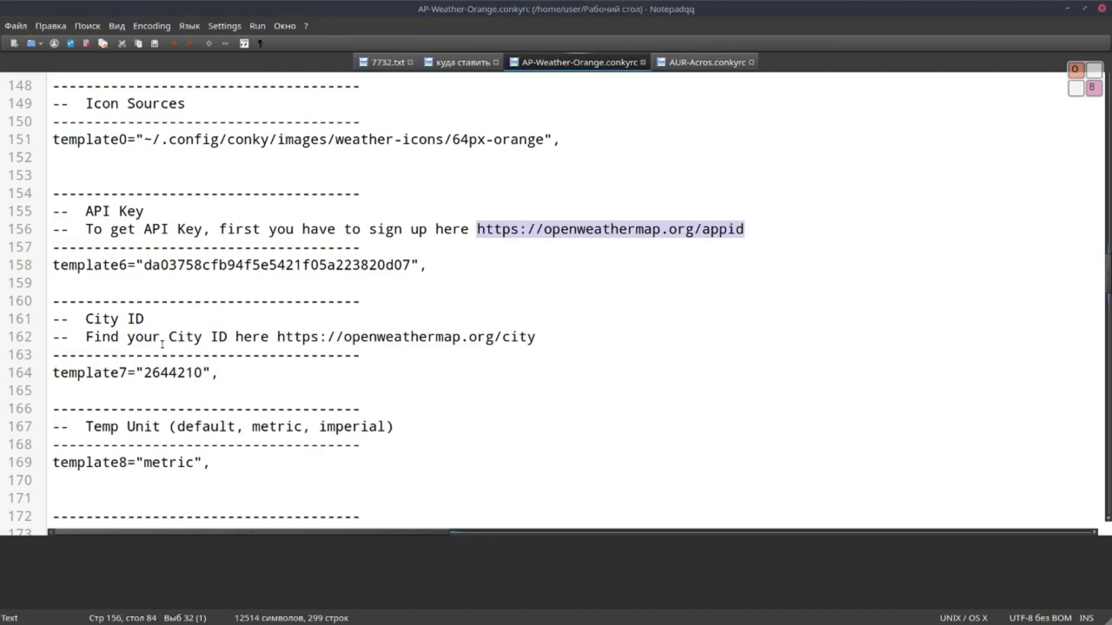
drag(202, 373, 144, 376)
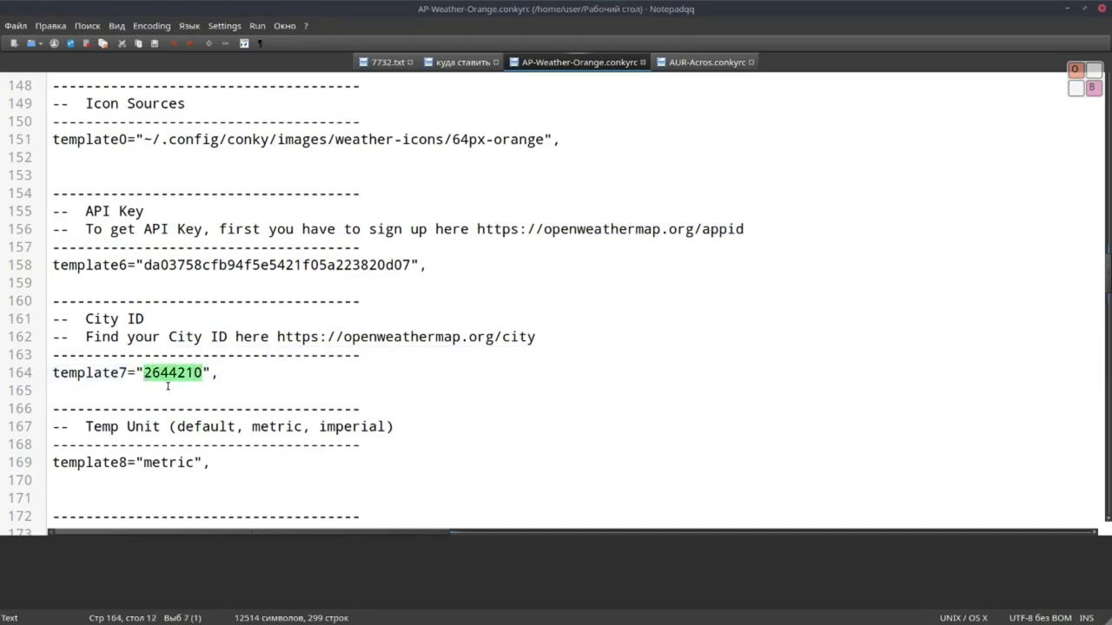
click(17, 27)
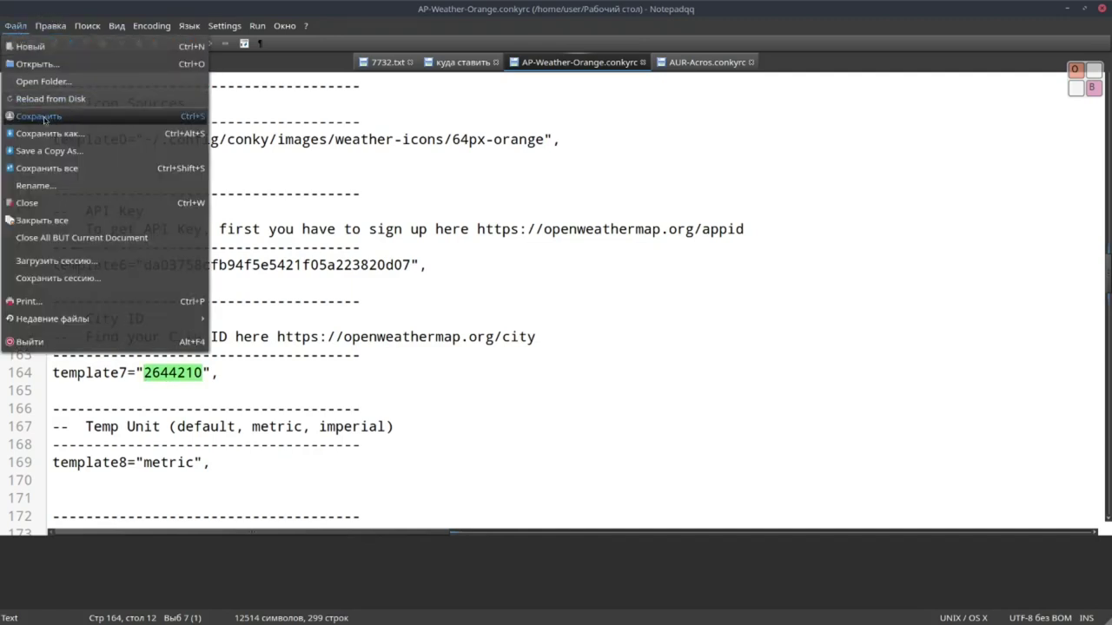
click(708, 120)
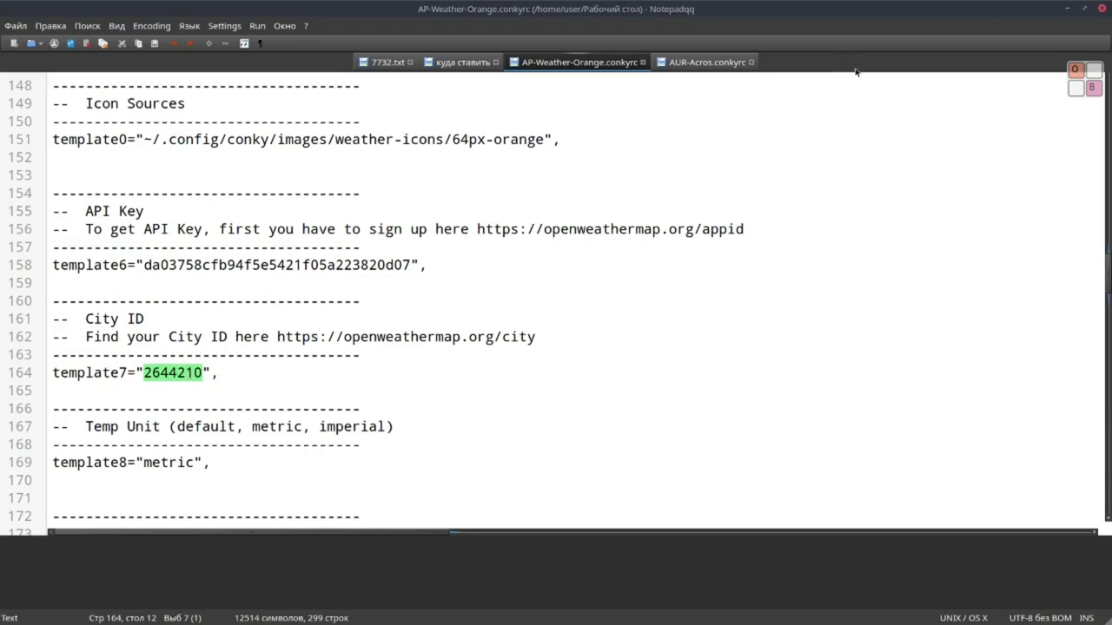
Close the widget code dialog in Chrome, select the AP-Weather-Orange file in the MEGA cloud folder and minimize the browser
click(1066, 9)
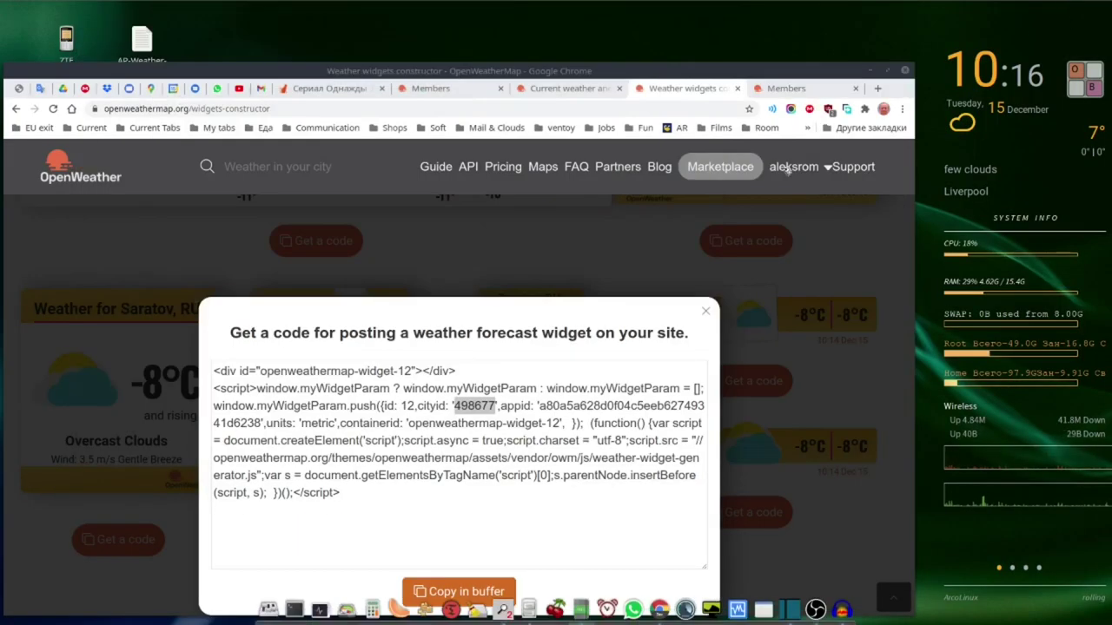
click(706, 311)
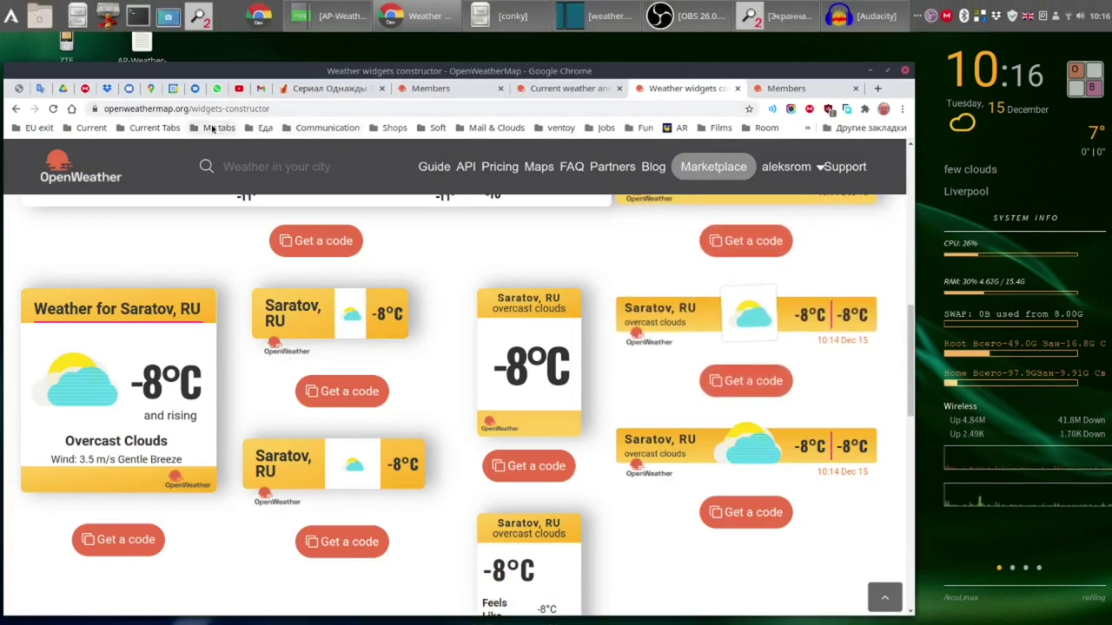
click(84, 89)
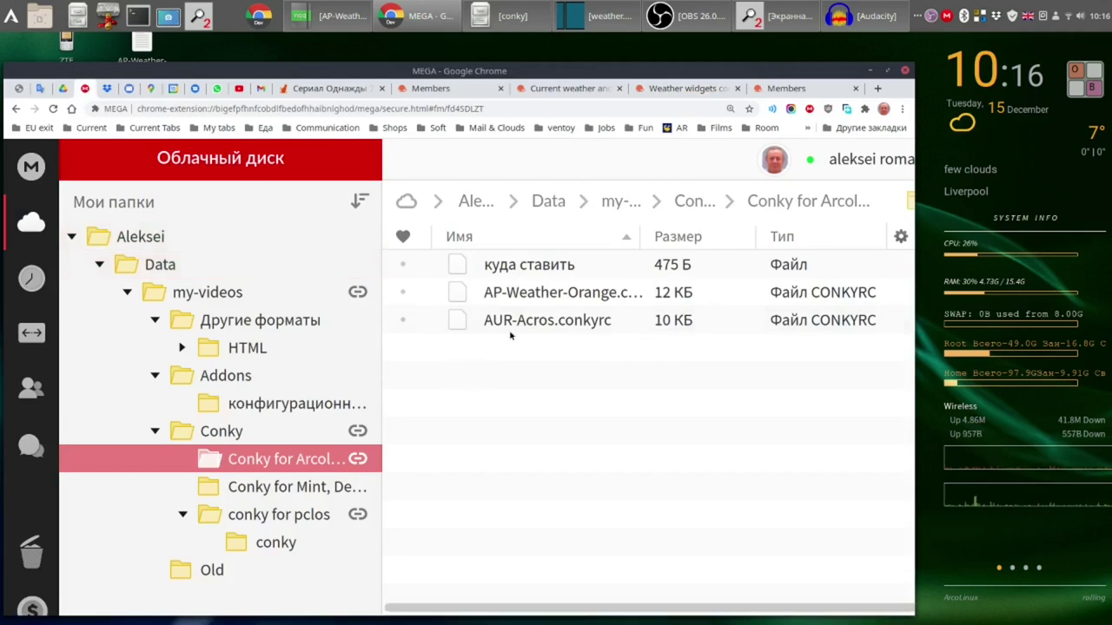
click(550, 293)
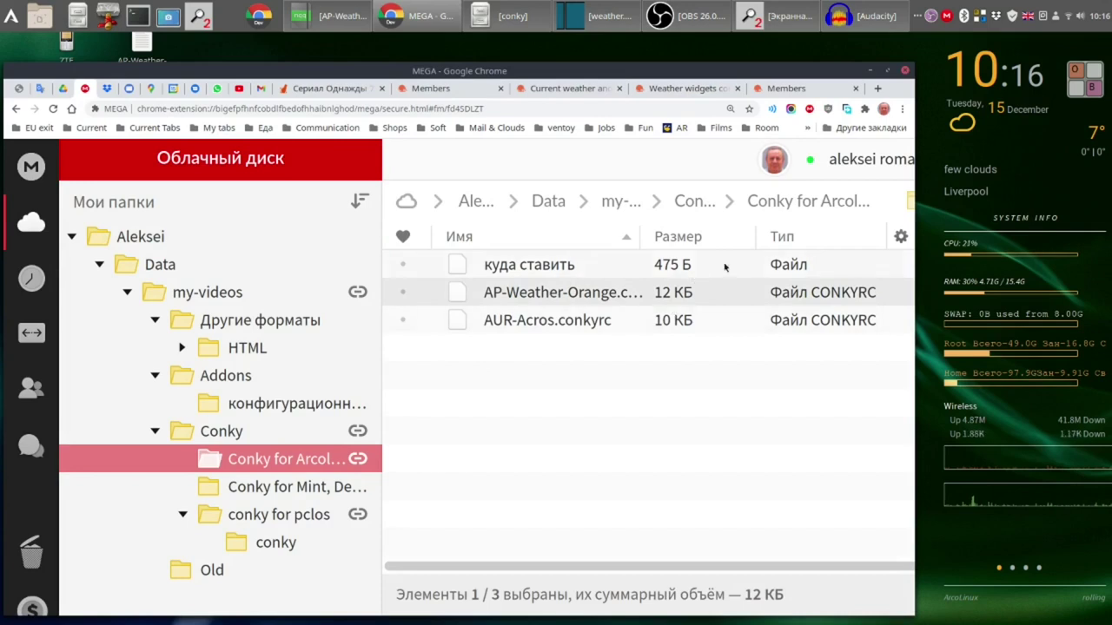
click(870, 72)
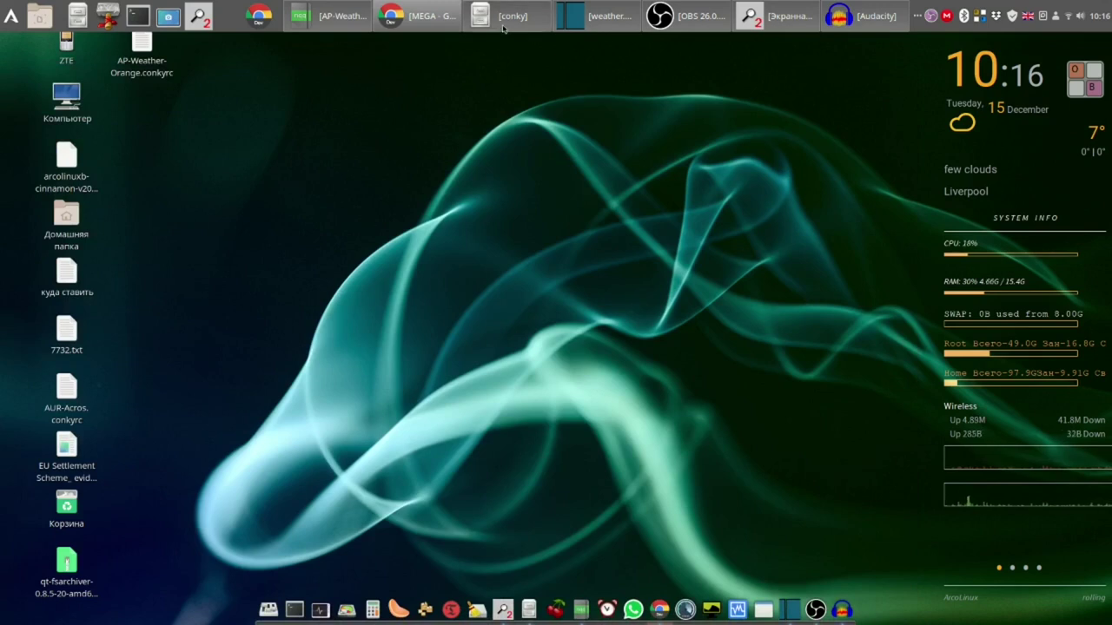
Switch to Notepadqq, read the city ID and app ID notes in куда ставить and return to AP-Weather-Orange.conkyrc
click(337, 18)
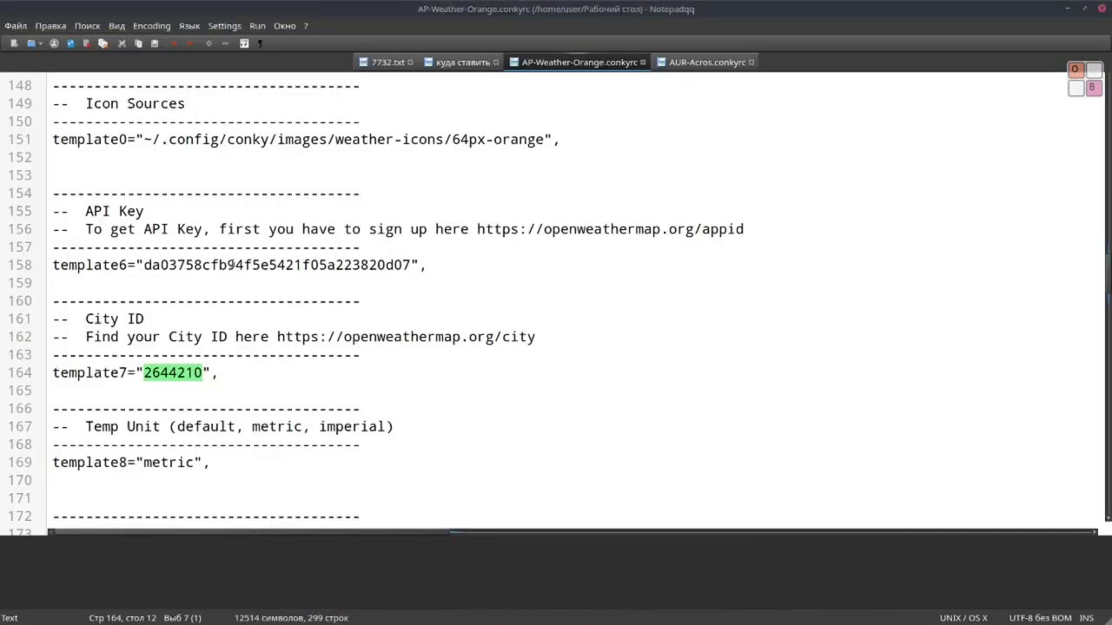
click(448, 66)
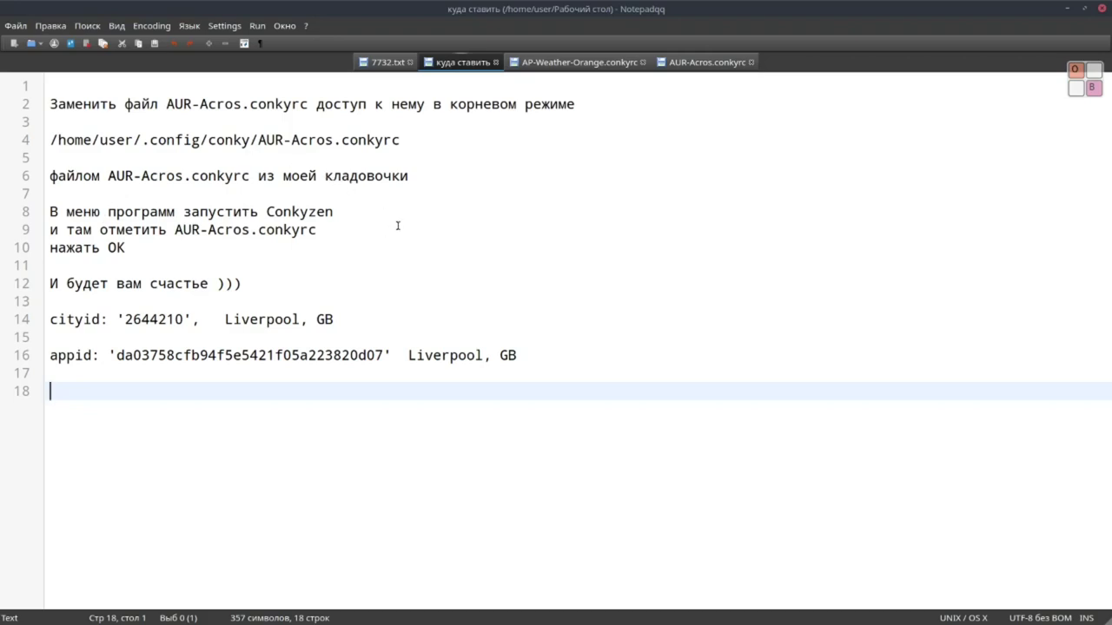
click(599, 64)
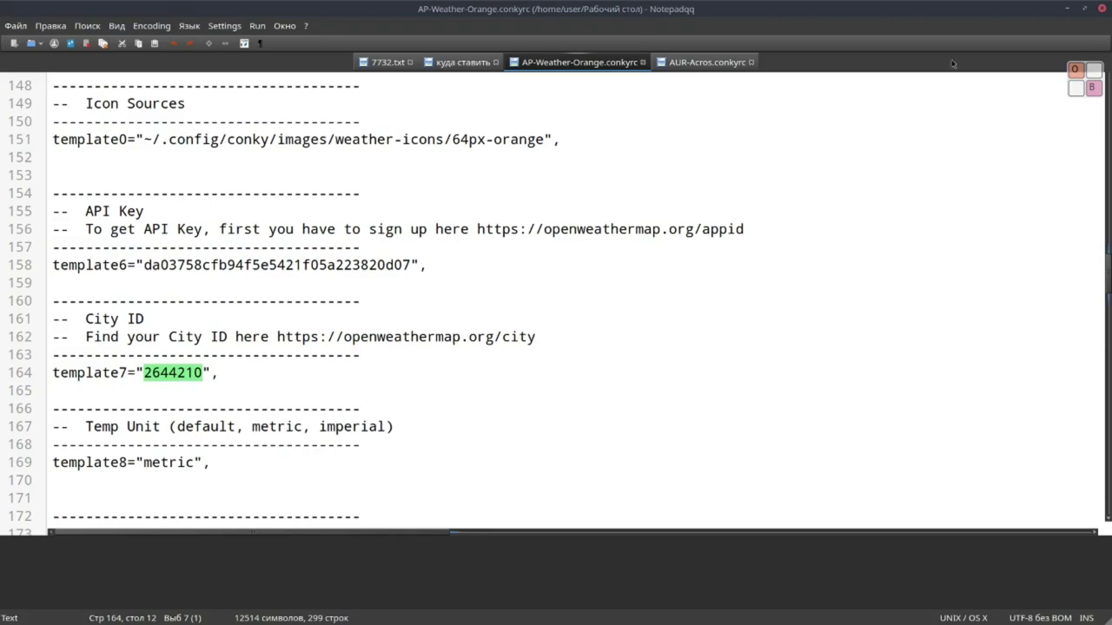
click(1066, 8)
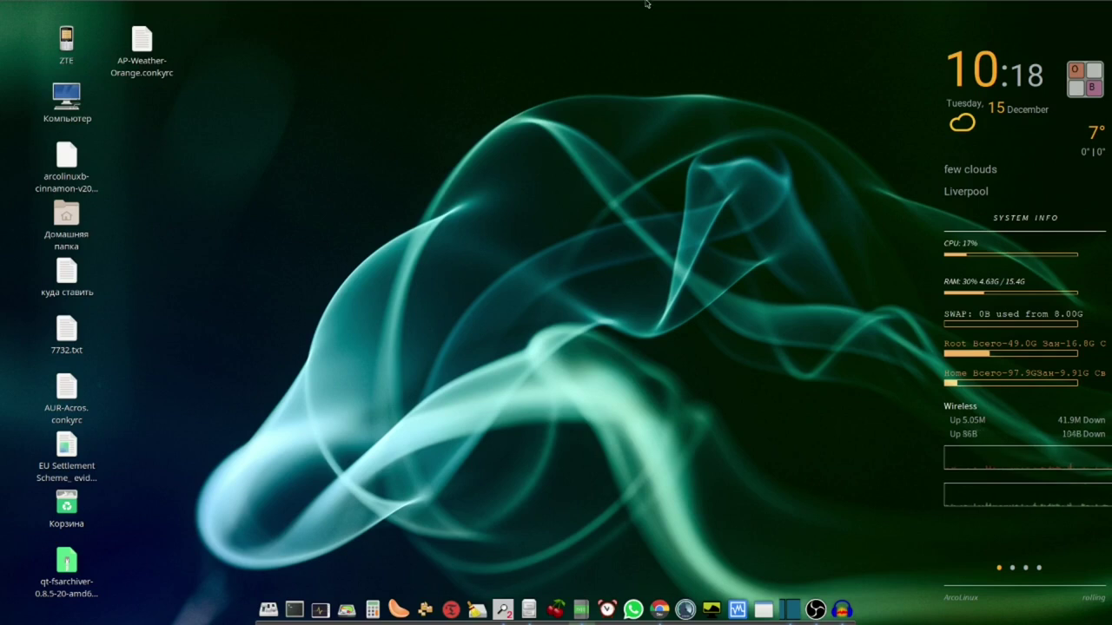
mouse_move(648, 3)
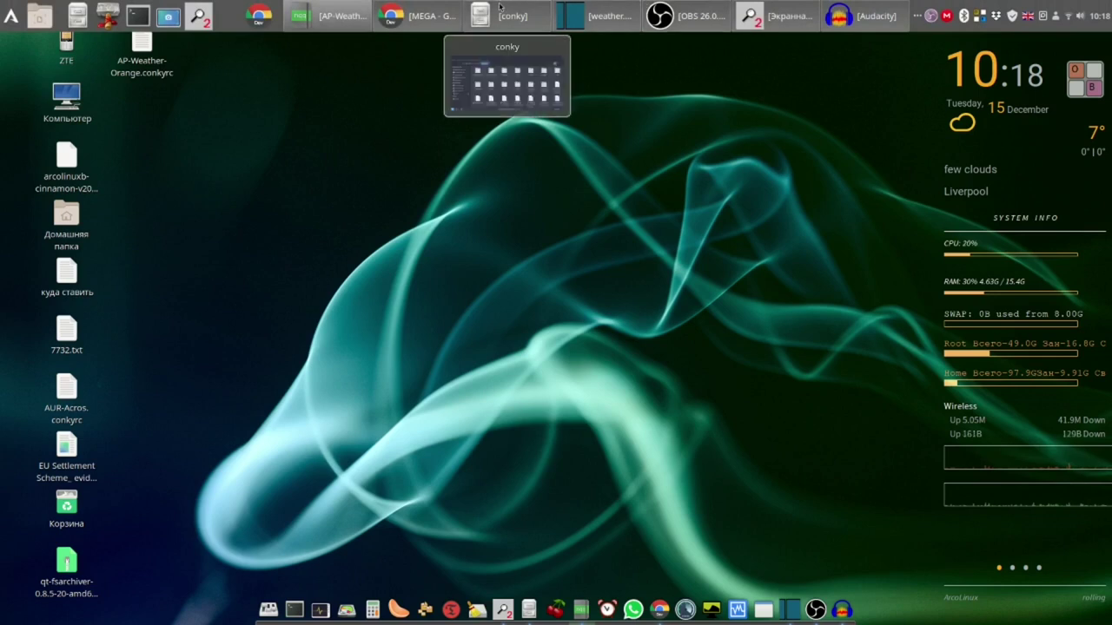
click(322, 16)
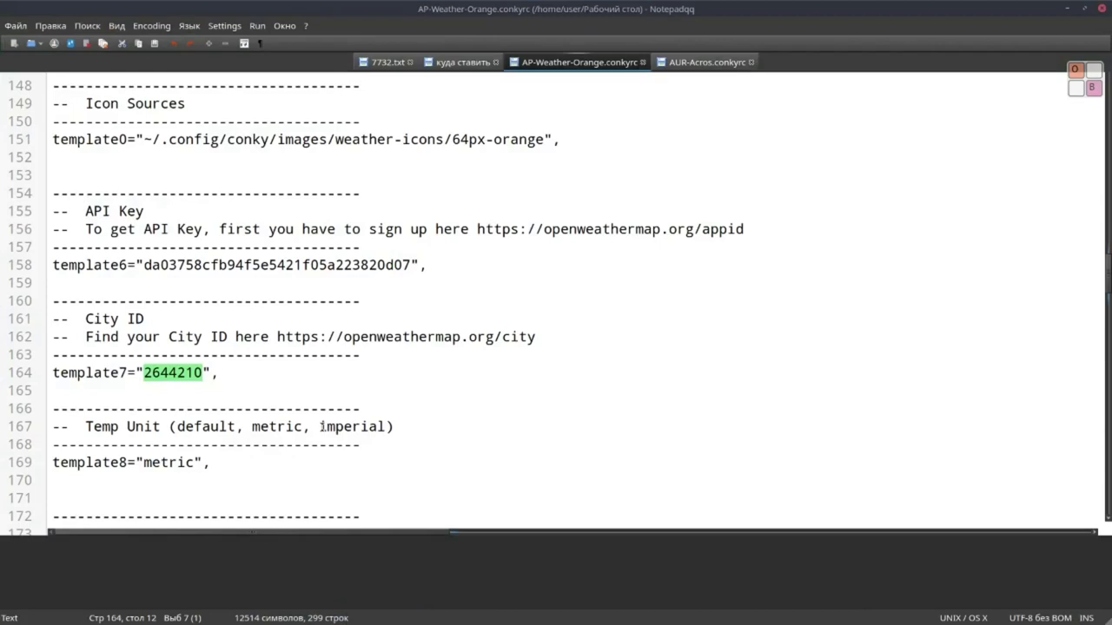
Minimize the text editor, launch Conkyzen and enable conky/AUR-Acros.conkyrc in addition to the AP-Weather-Orange conky
mouse_move(1075, 31)
click(1069, 9)
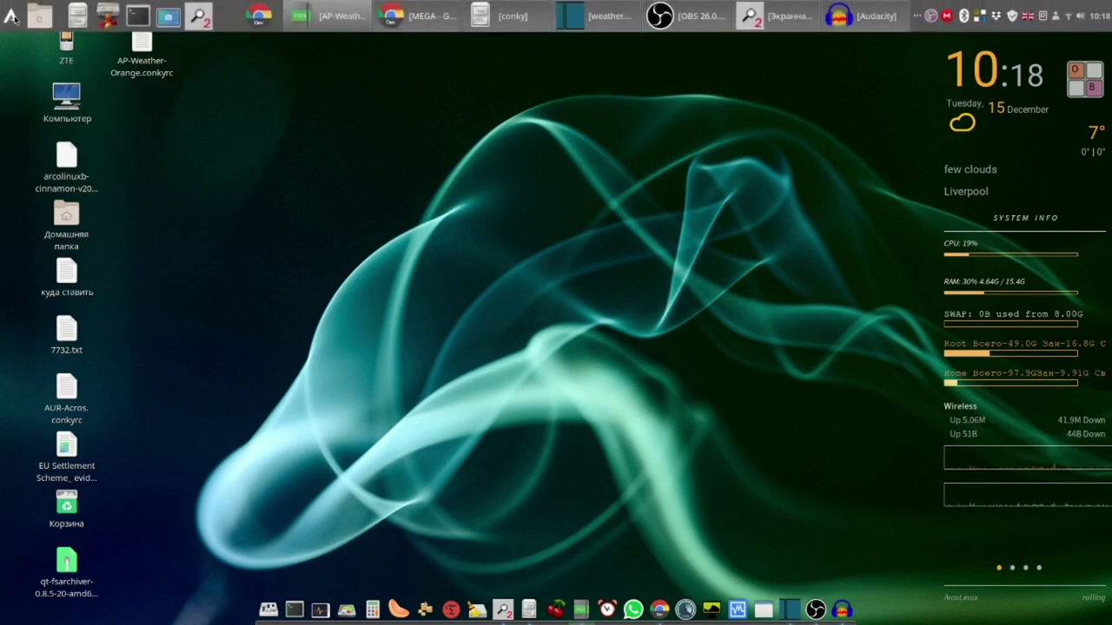
click(13, 17)
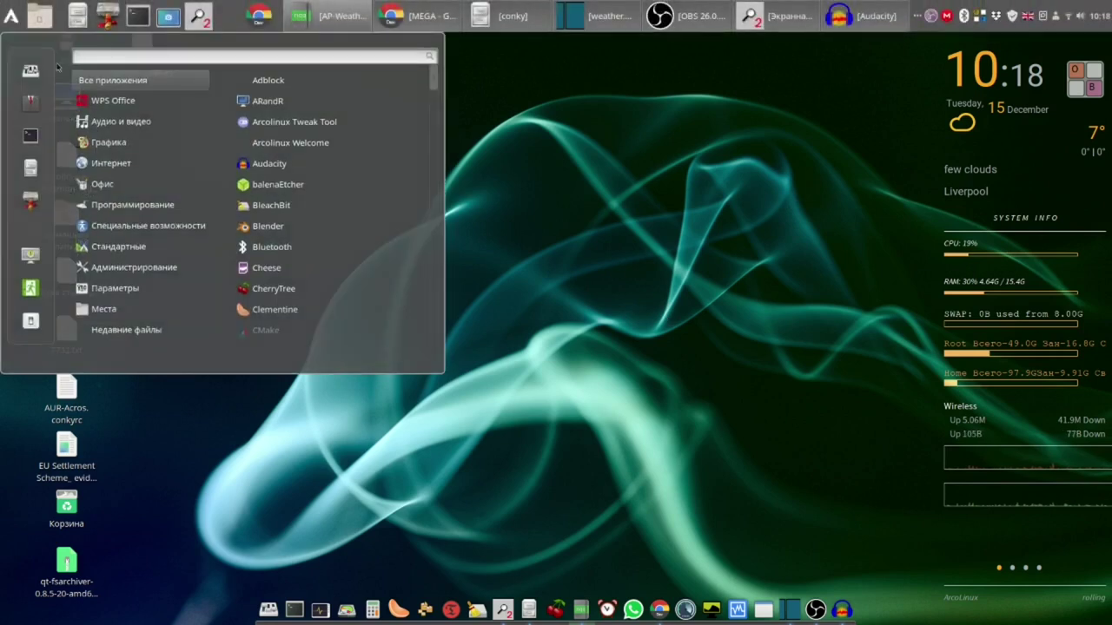
scroll(291, 259, down, 3)
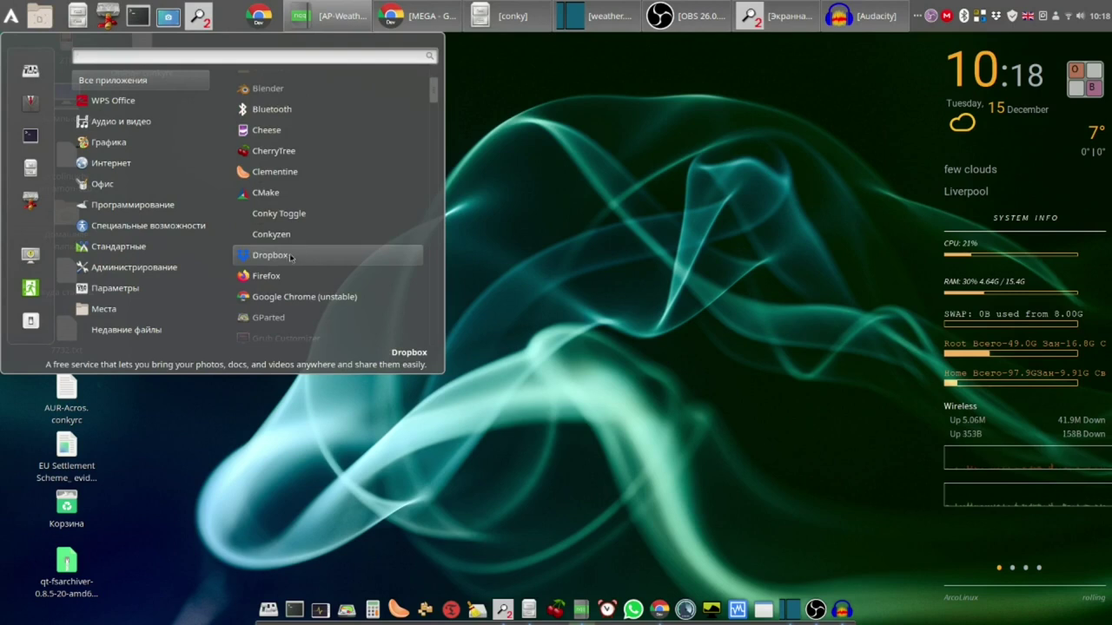
click(296, 235)
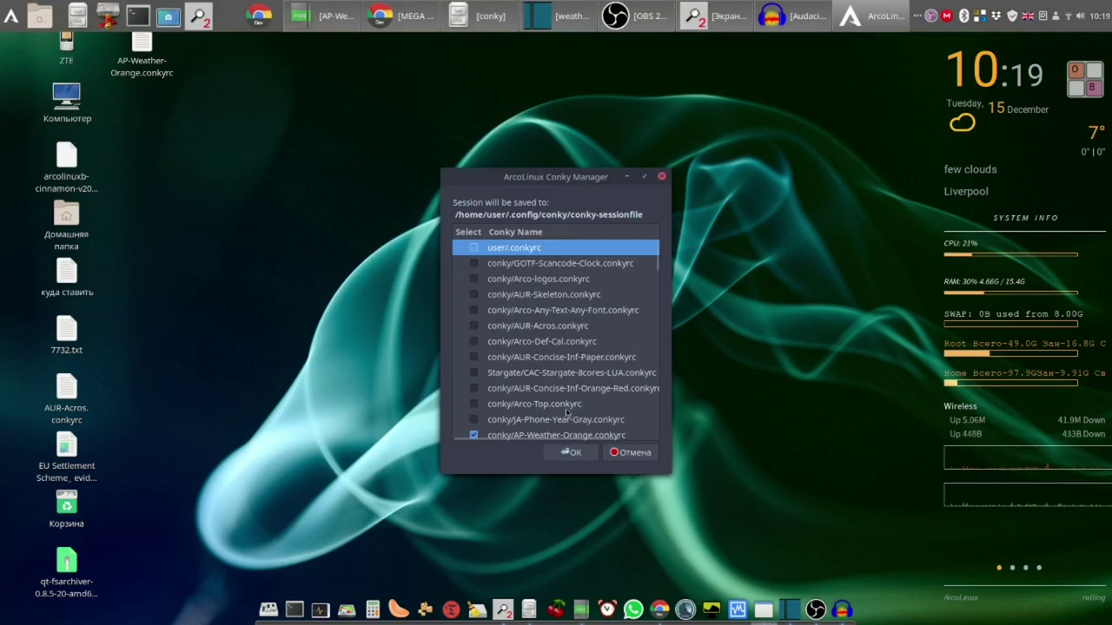
click(553, 326)
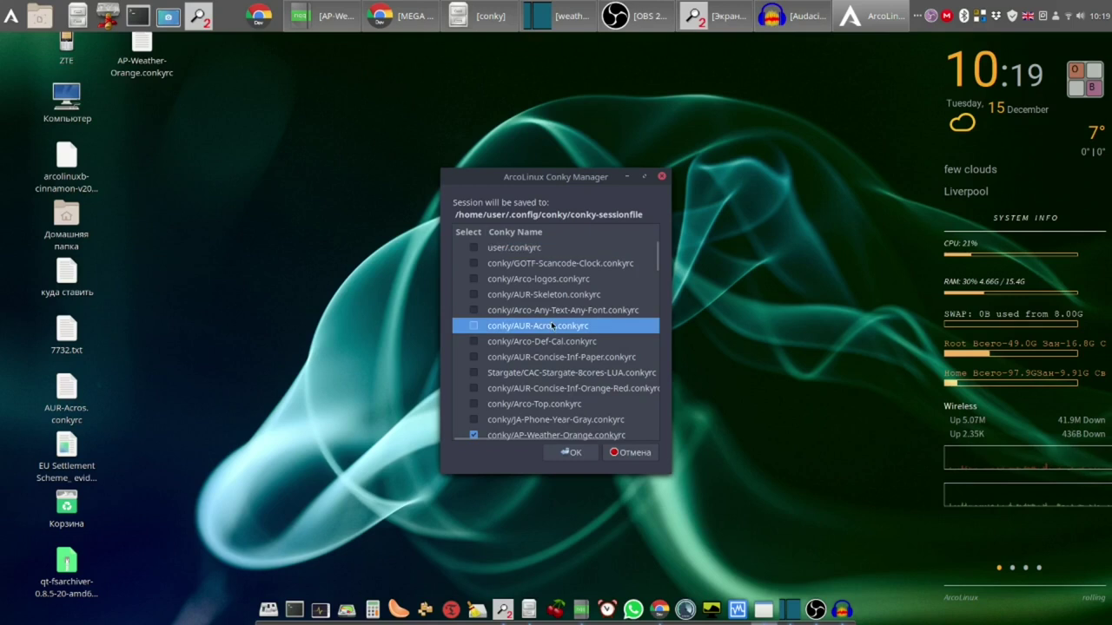
click(473, 326)
scroll(626, 376, down, 1)
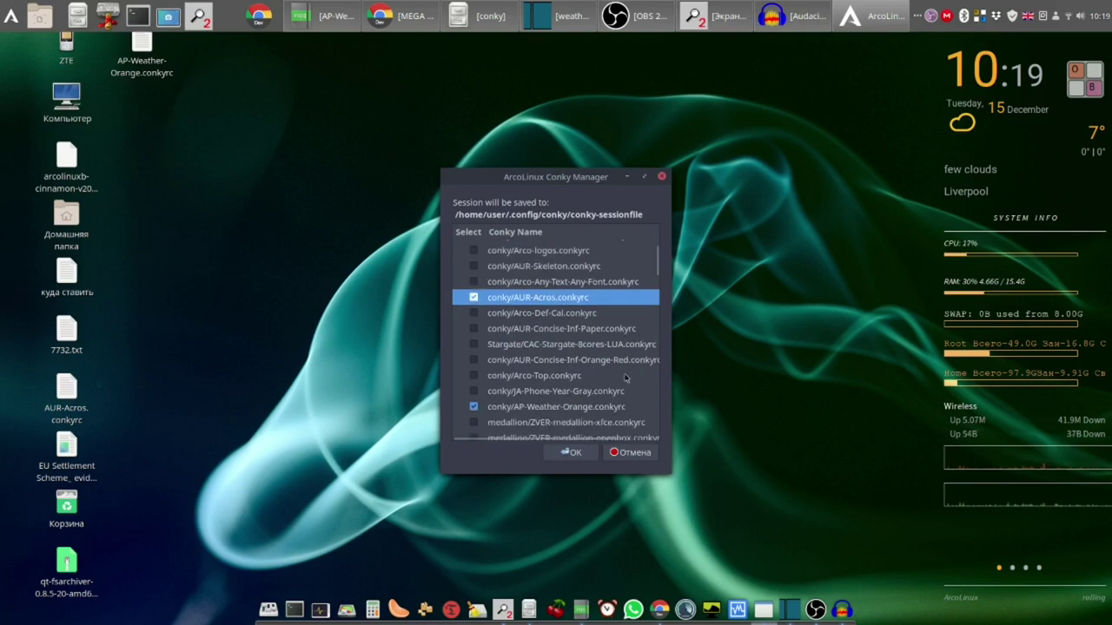
click(573, 452)
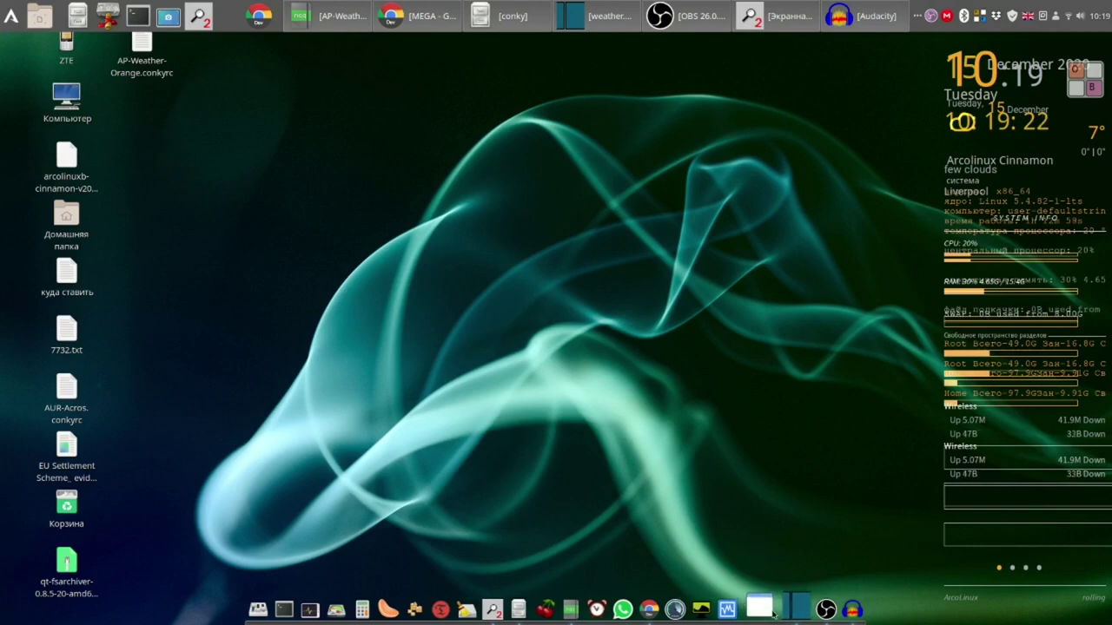
Reopen the Conky Manager and disable conky/AP-Weather-Orange.conkyrc, leaving AUR-Acros selected
click(767, 608)
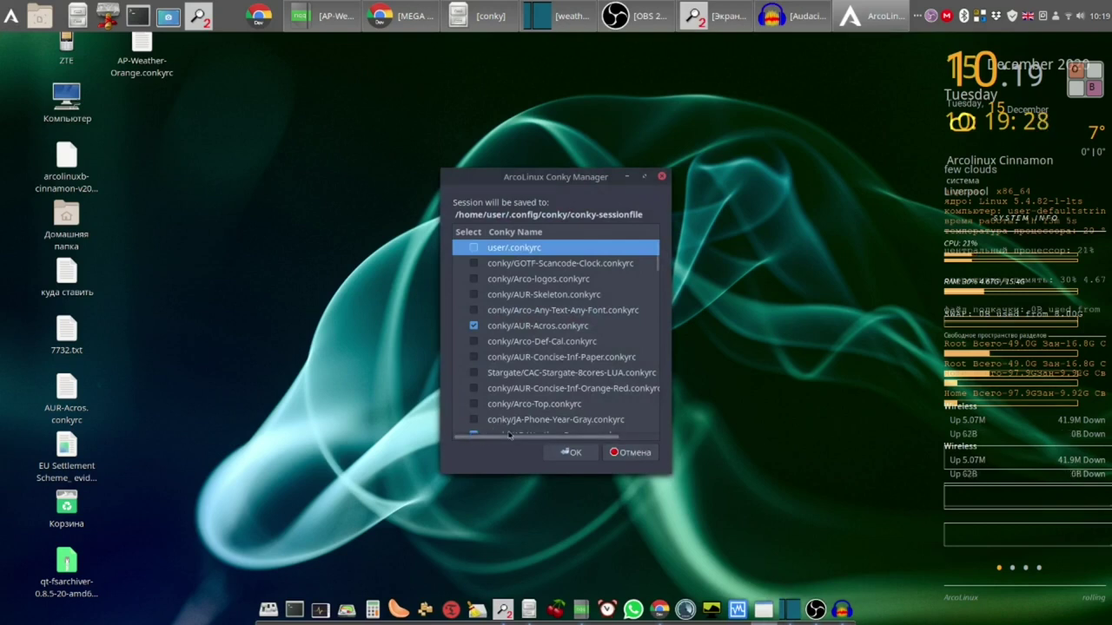
scroll(476, 430, down, 1)
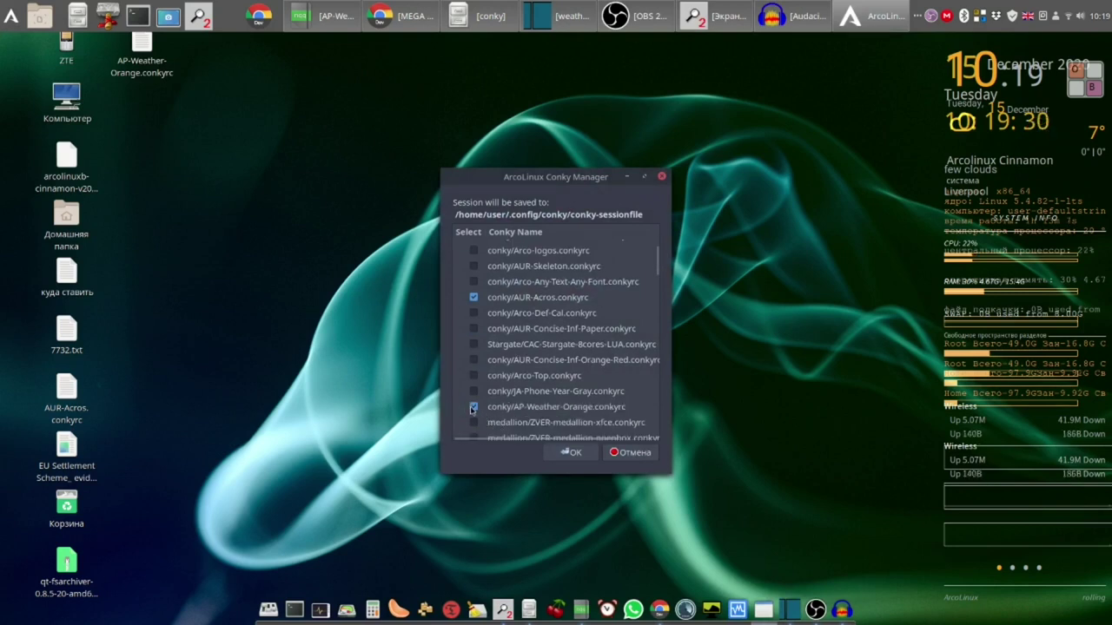
click(473, 407)
click(571, 452)
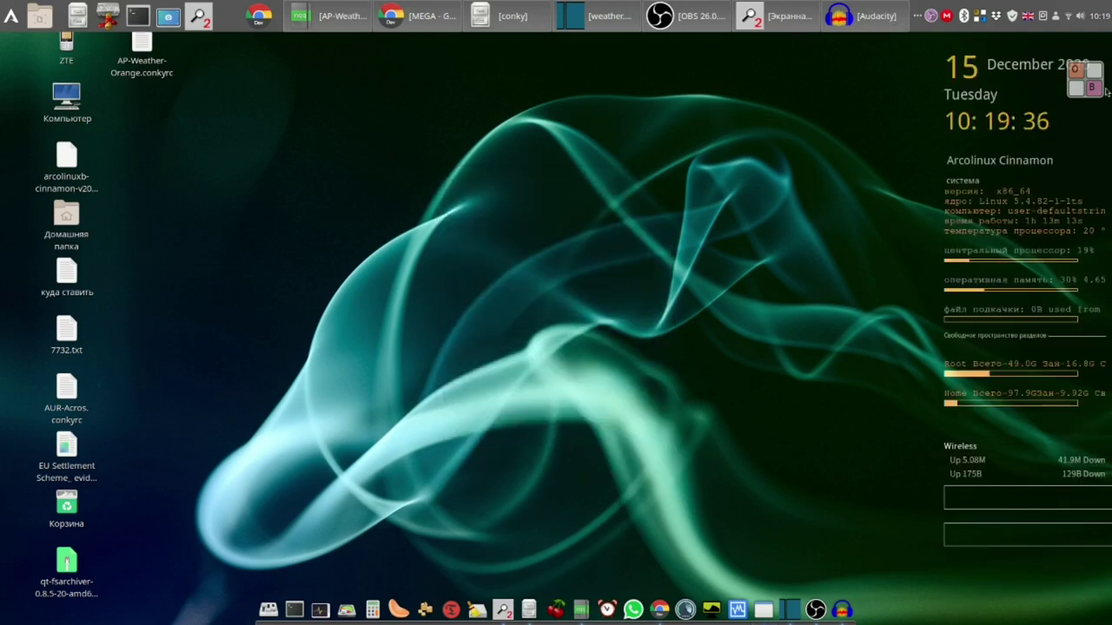
Move the floating on-screen keyboard icon slightly lower on the desktop and close the keyboard it opens
drag(1085, 90, 1085, 119)
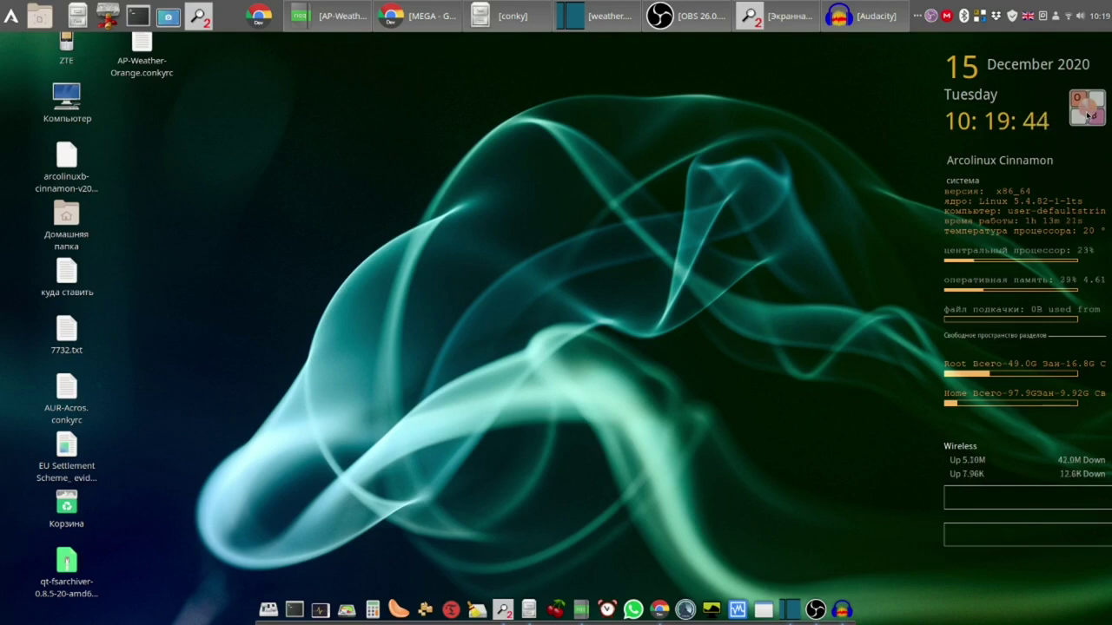
click(1088, 115)
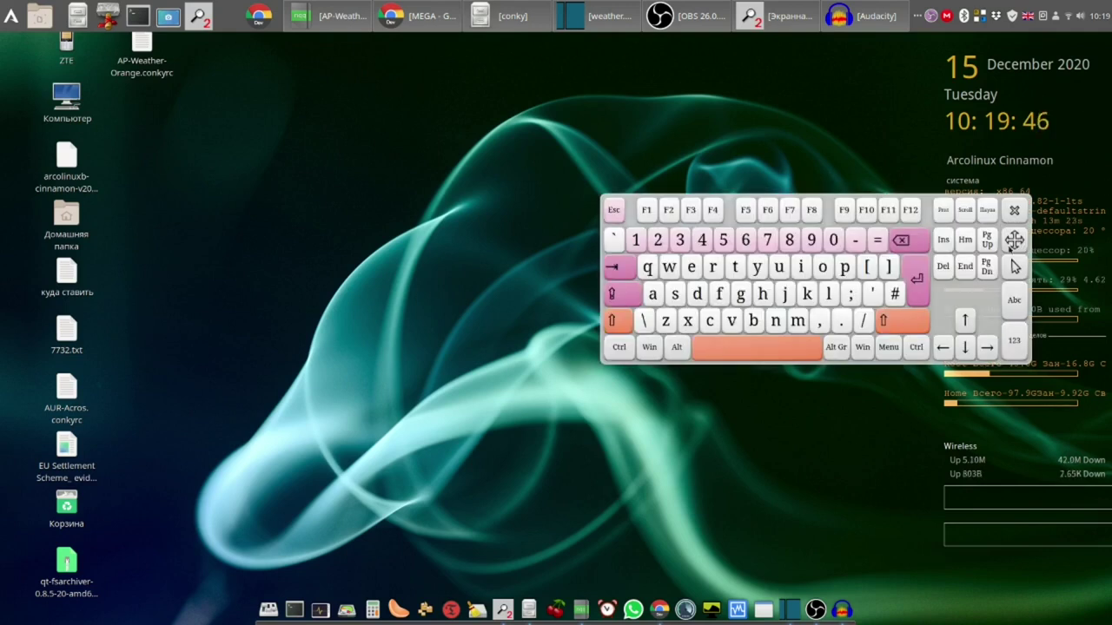
click(1014, 210)
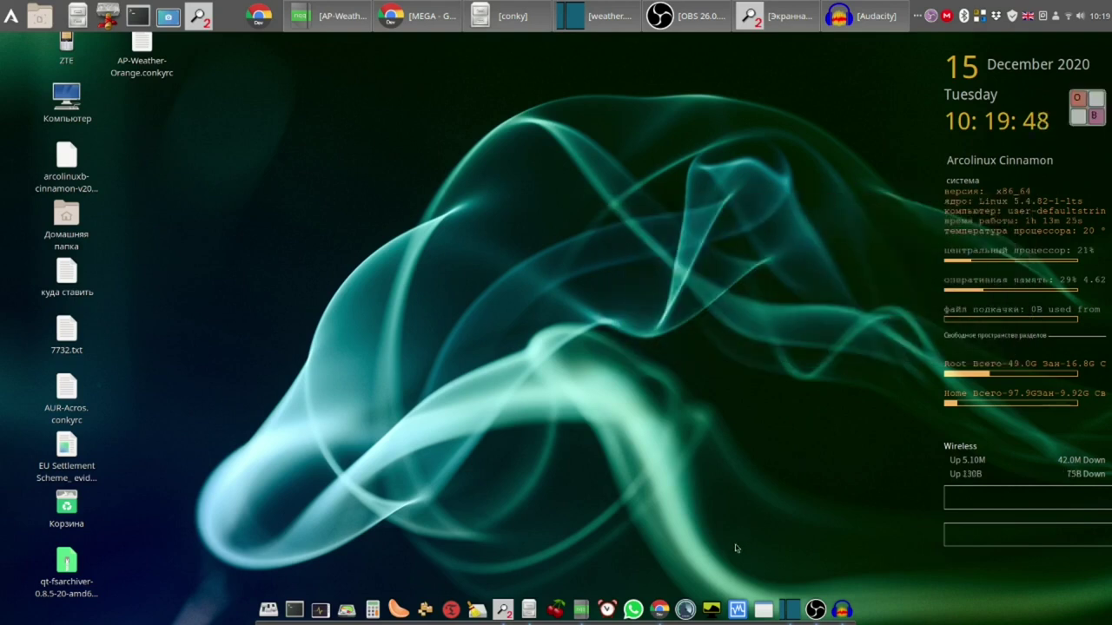
Switch the conky session from AUR-Acros.conkyrc back to AP-Weather-Orange.conkyrc in the Conky Manager and minimize the screen magnifier
click(763, 606)
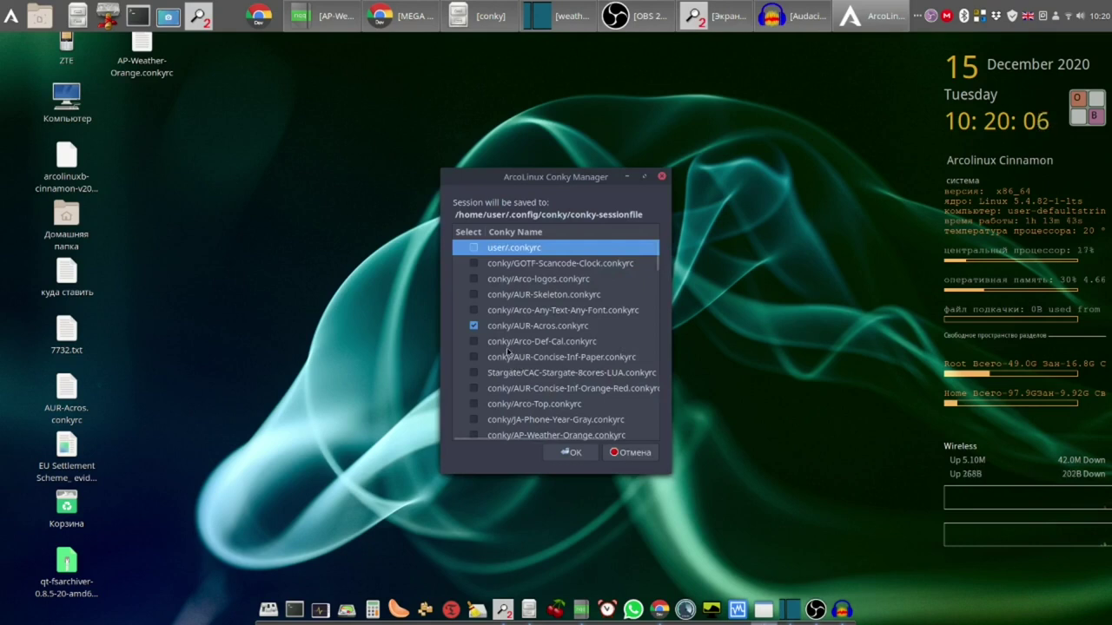
click(474, 327)
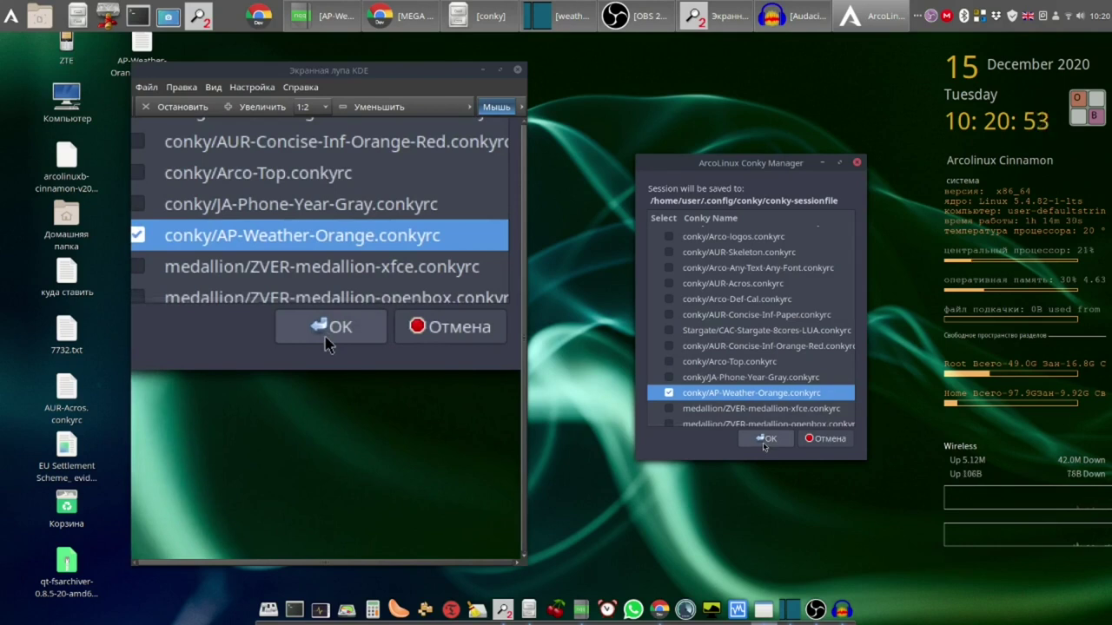
scroll(761, 395, up, 1)
scroll(761, 396, down, 8)
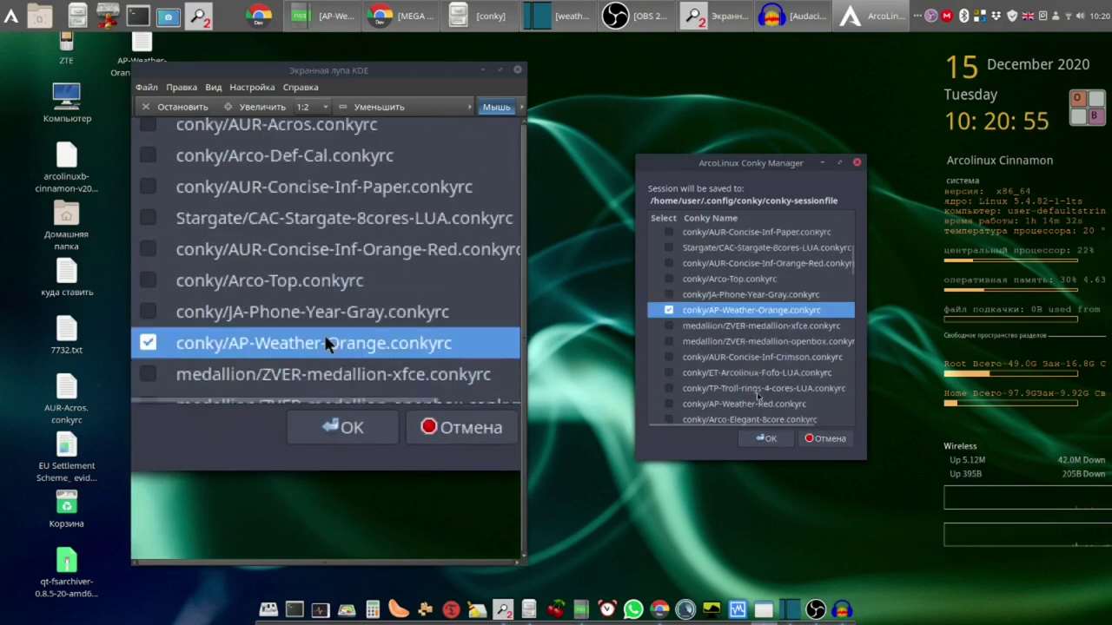
click(765, 436)
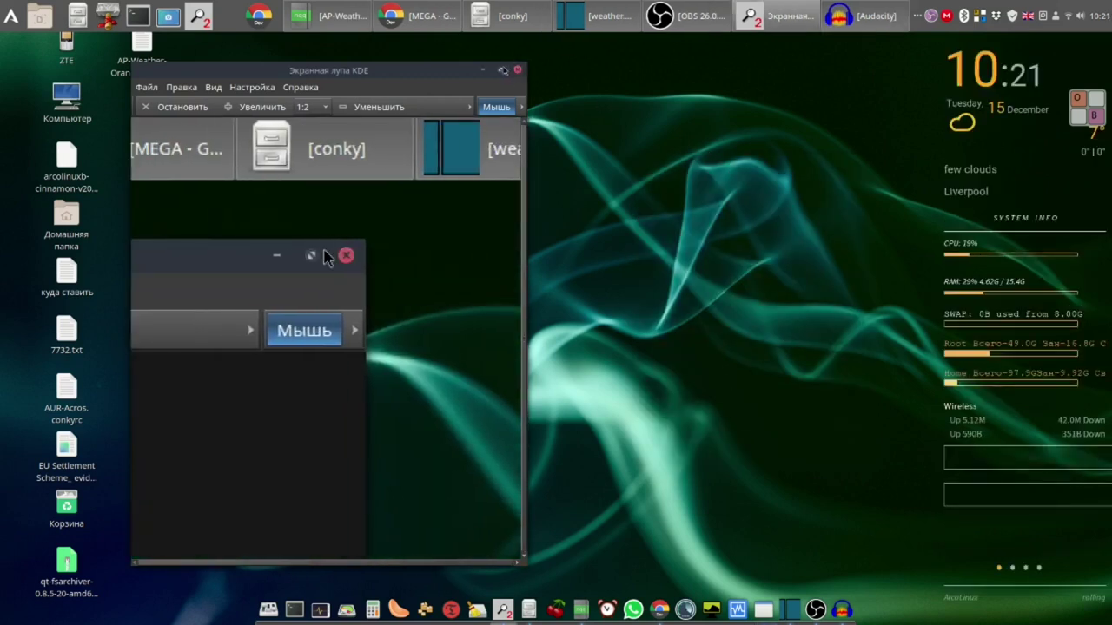
click(483, 70)
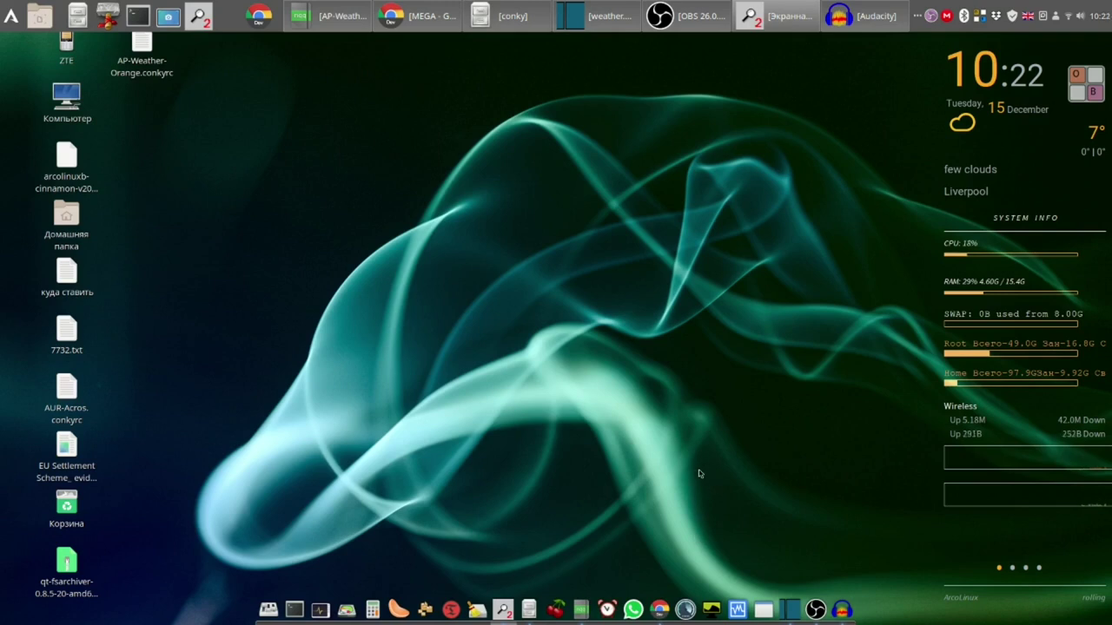
right_click(931, 19)
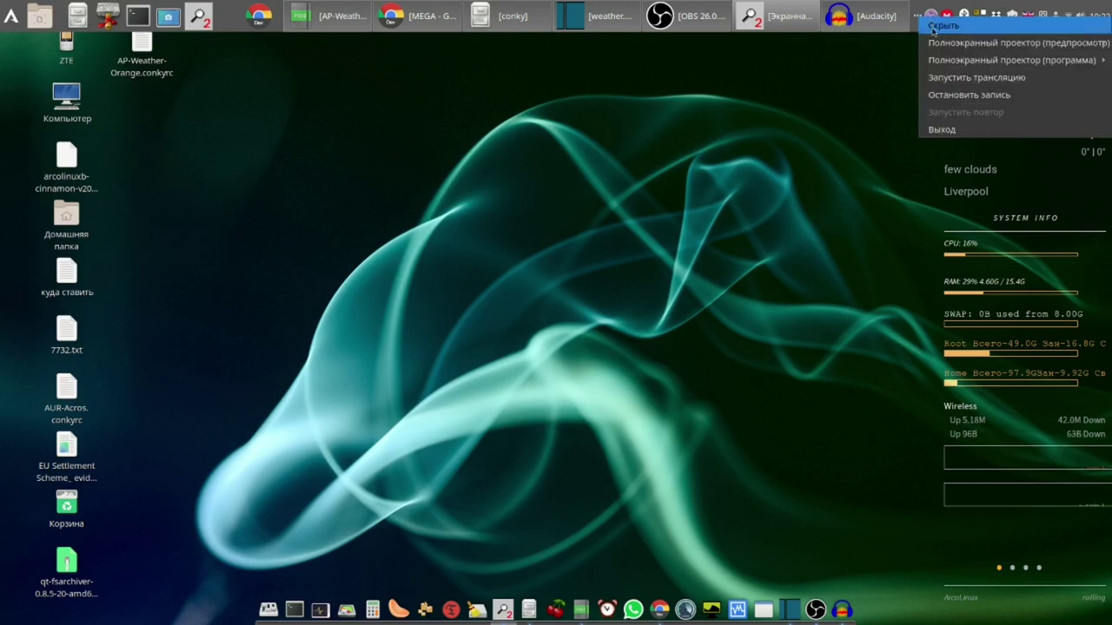